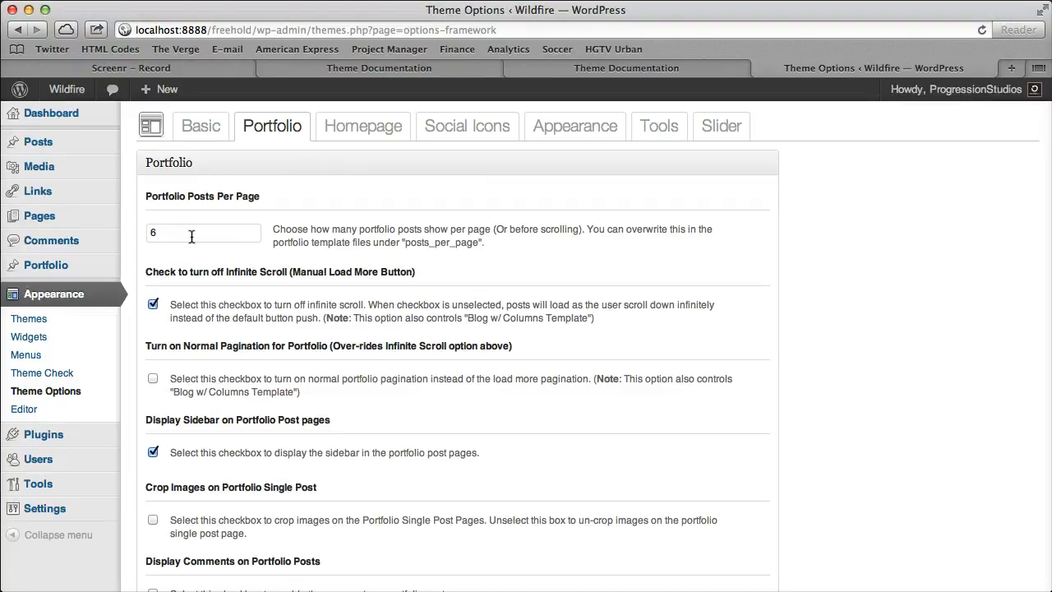
Open the Wildfire site in a new tab and view its Landscapes portfolio page.
right_click(67, 89)
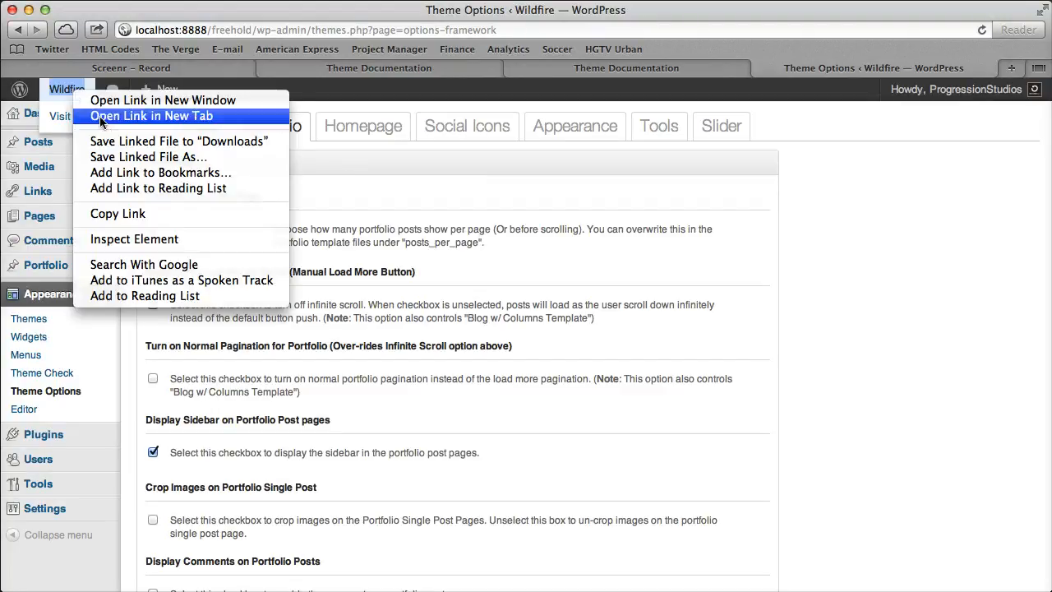
click(106, 120)
click(892, 67)
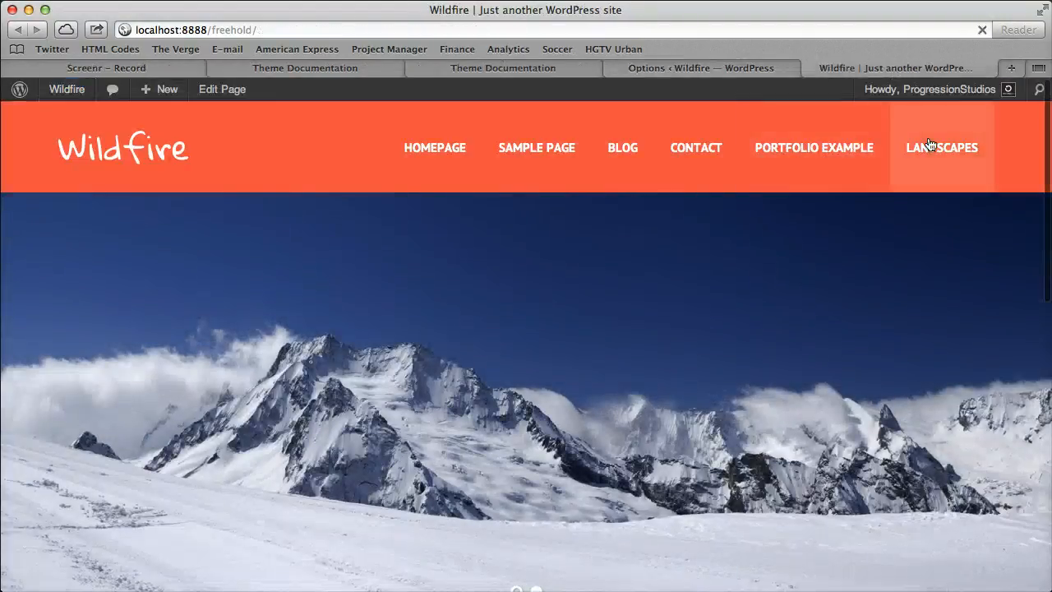
click(937, 148)
scroll(497, 229, down, 10)
scroll(396, 212, up, 10)
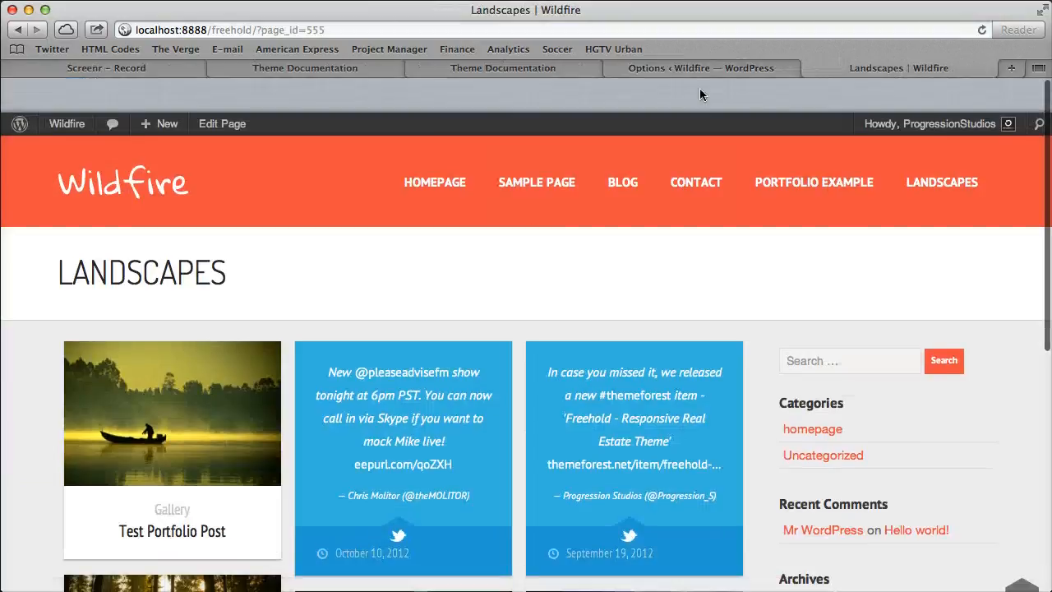
Set Portfolio Posts Per Page to 4 in the theme options and save the options.
click(701, 68)
double_click(200, 232)
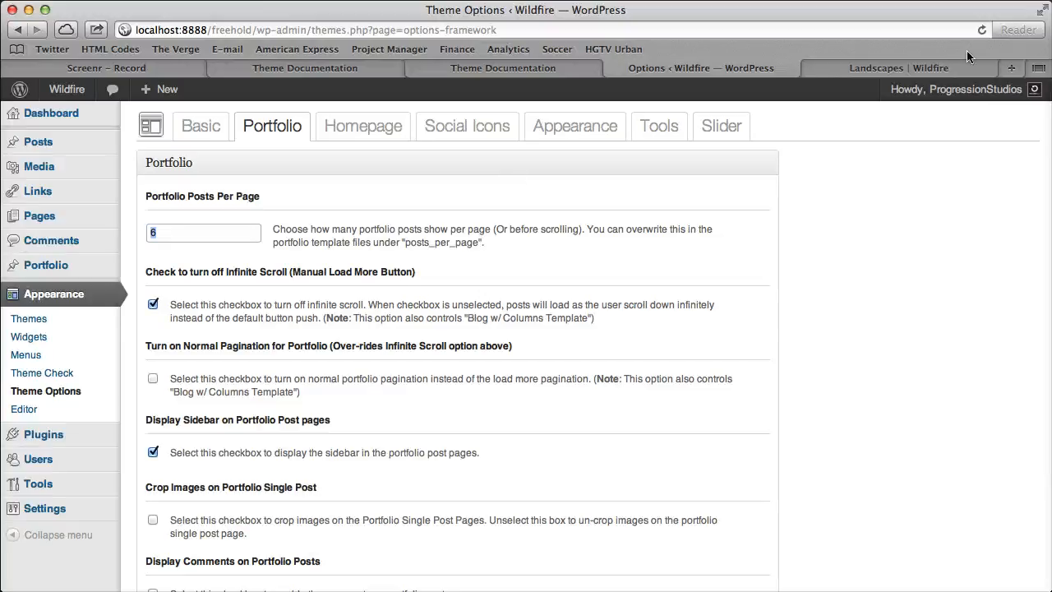
click(947, 63)
scroll(550, 287, down, 5)
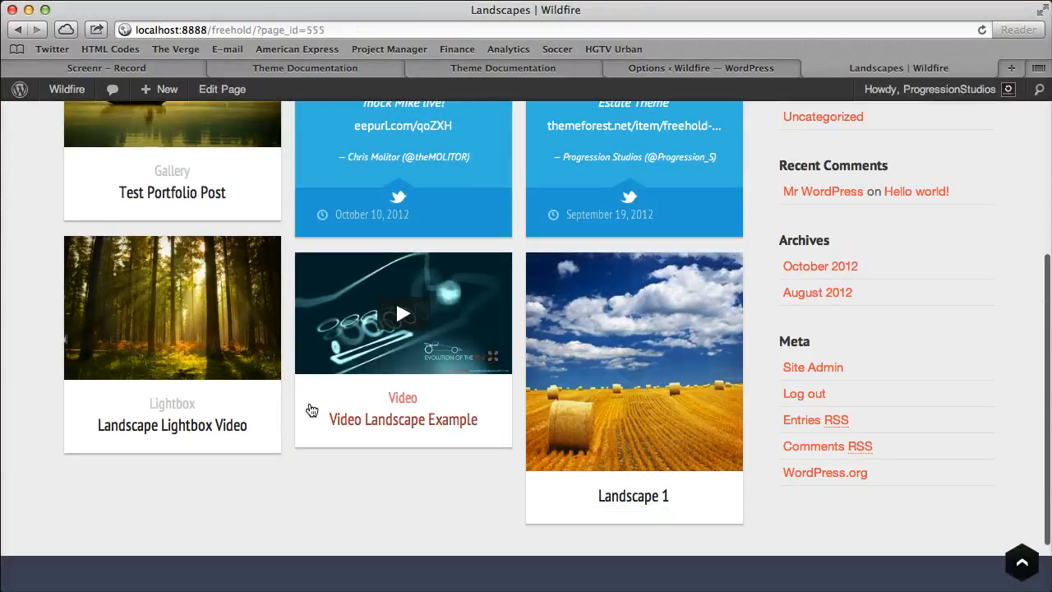
click(691, 72)
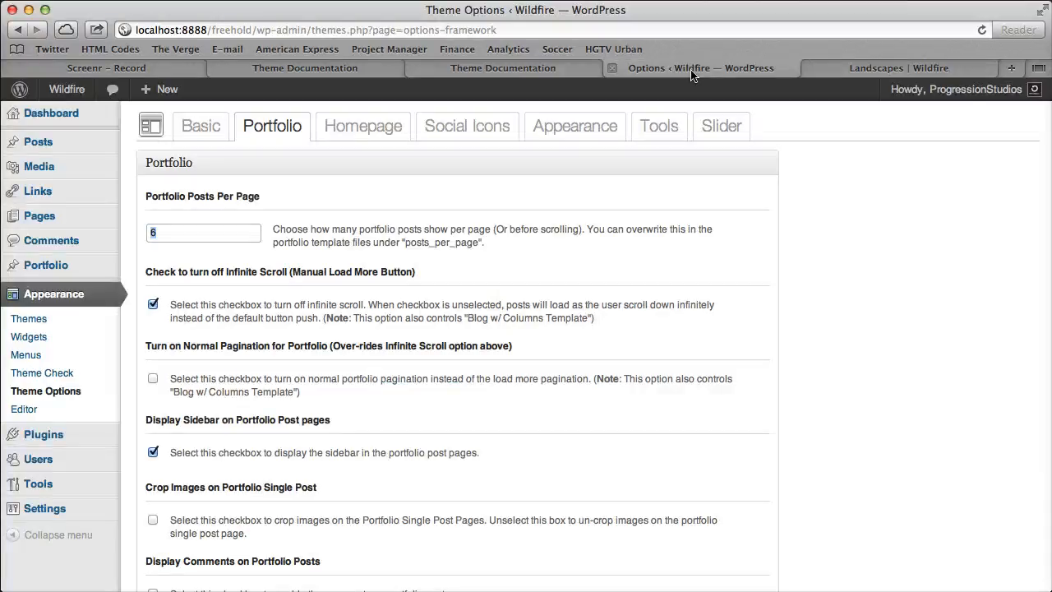
text(4)
scroll(756, 434, down, 4)
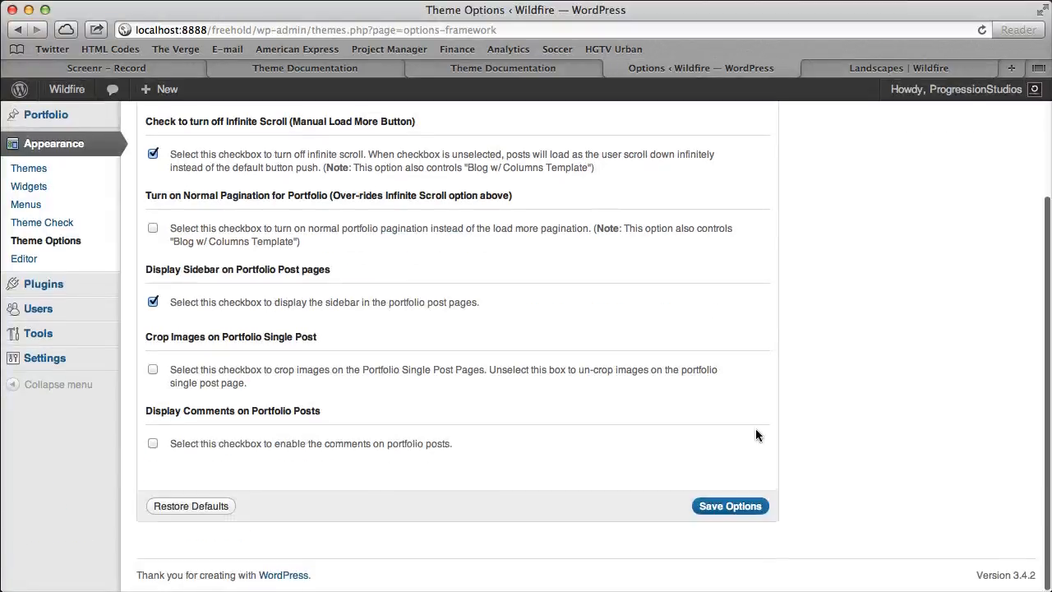
click(718, 509)
Reload the Landscapes page and load more portfolio posts manually to test the new posts-per-page limit.
click(899, 67)
click(982, 30)
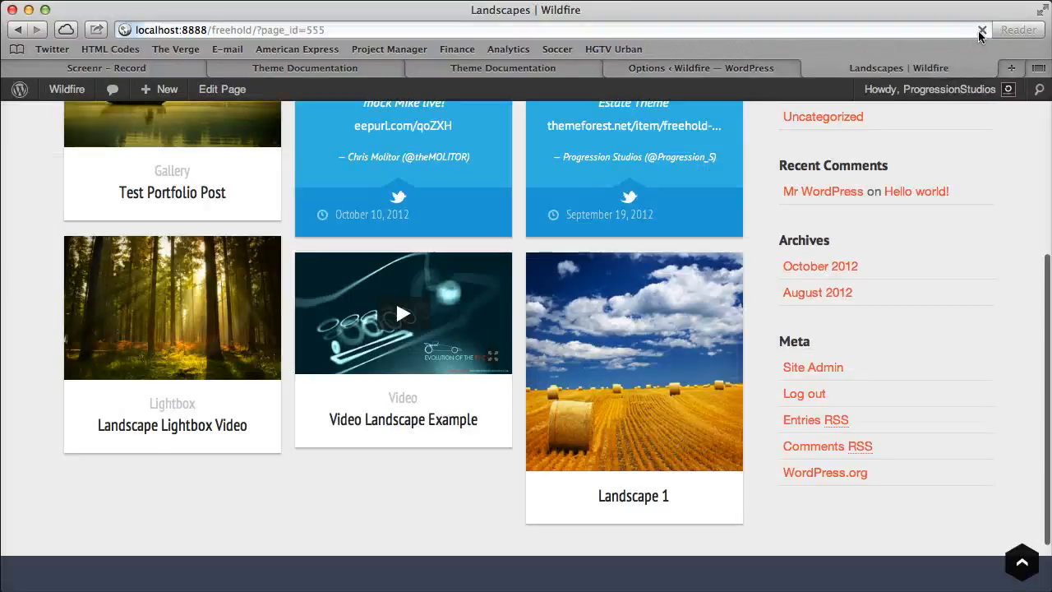
scroll(928, 159, up, 5)
scroll(439, 287, down, 6)
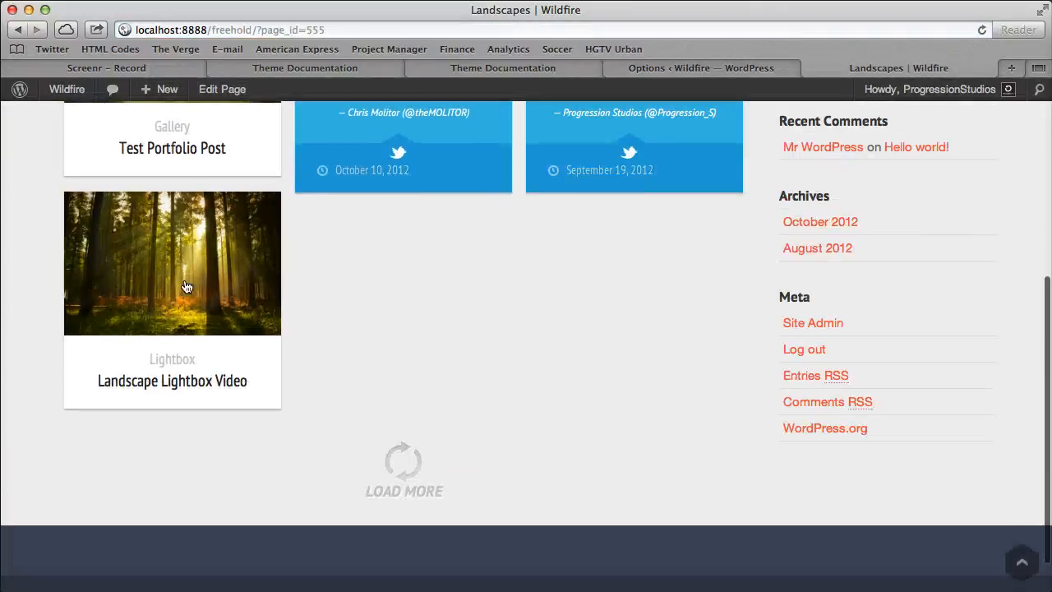
click(395, 485)
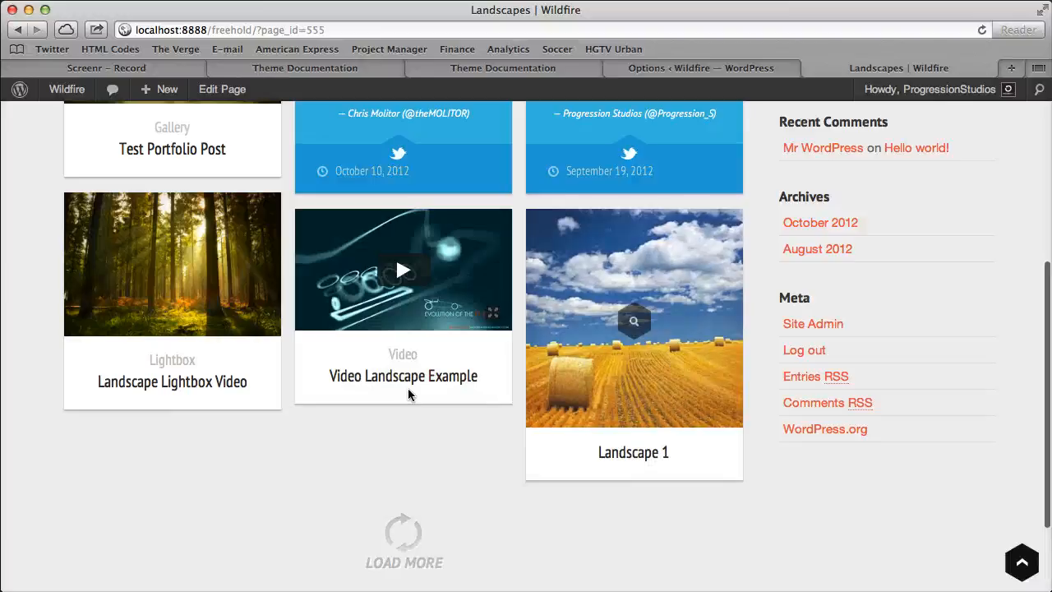
scroll(435, 353, down, 3)
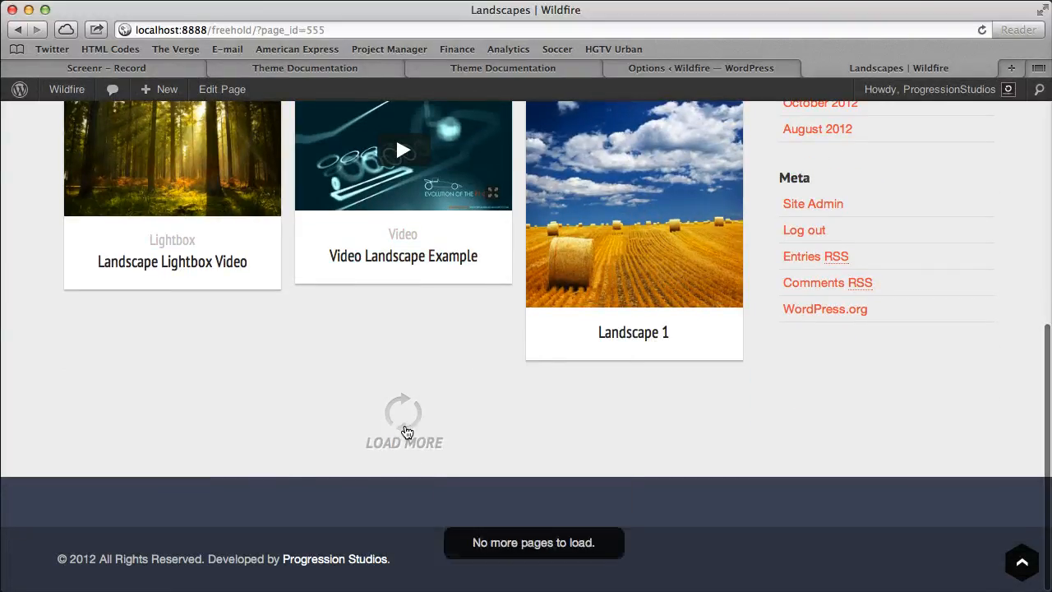
scroll(485, 491, up, 10)
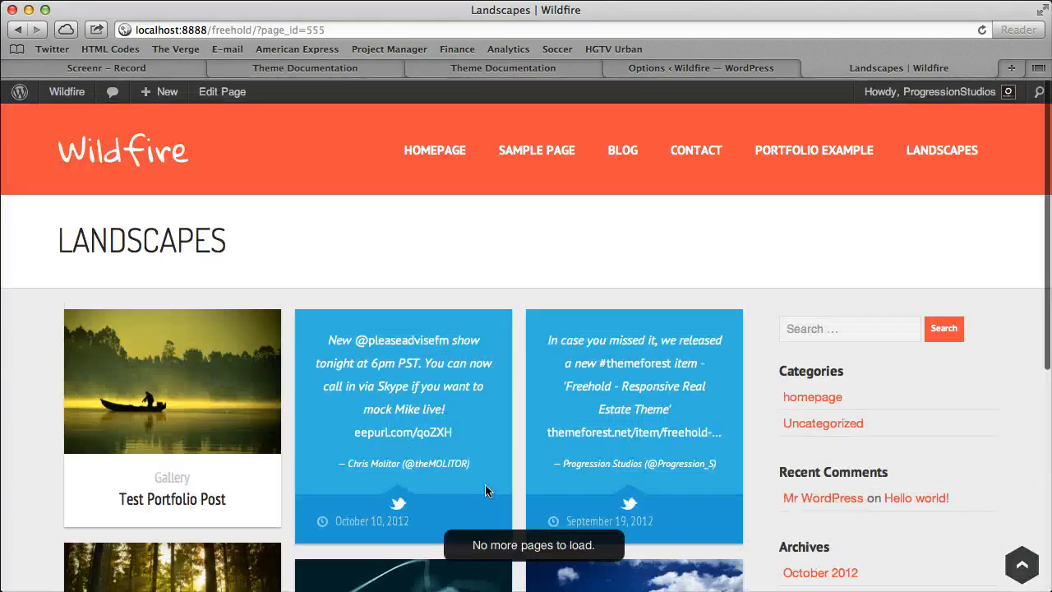
scroll(485, 490, down, 10)
scroll(685, 254, up, 3)
Save the portfolio options with the option that turns off infinite scroll unchecked, and reload the Landscapes page.
click(737, 70)
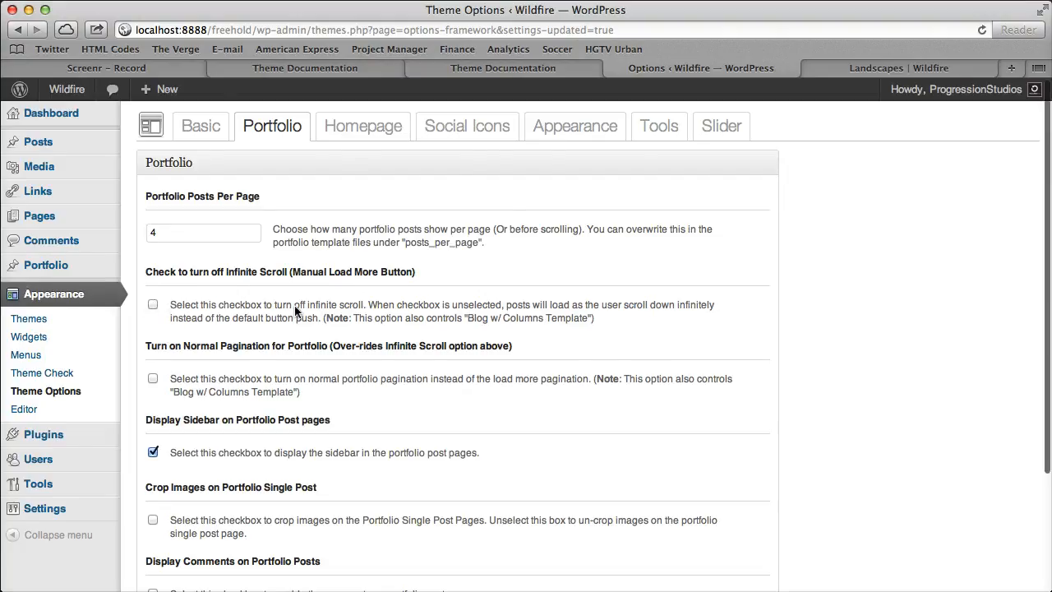
scroll(642, 505, down, 3)
click(899, 67)
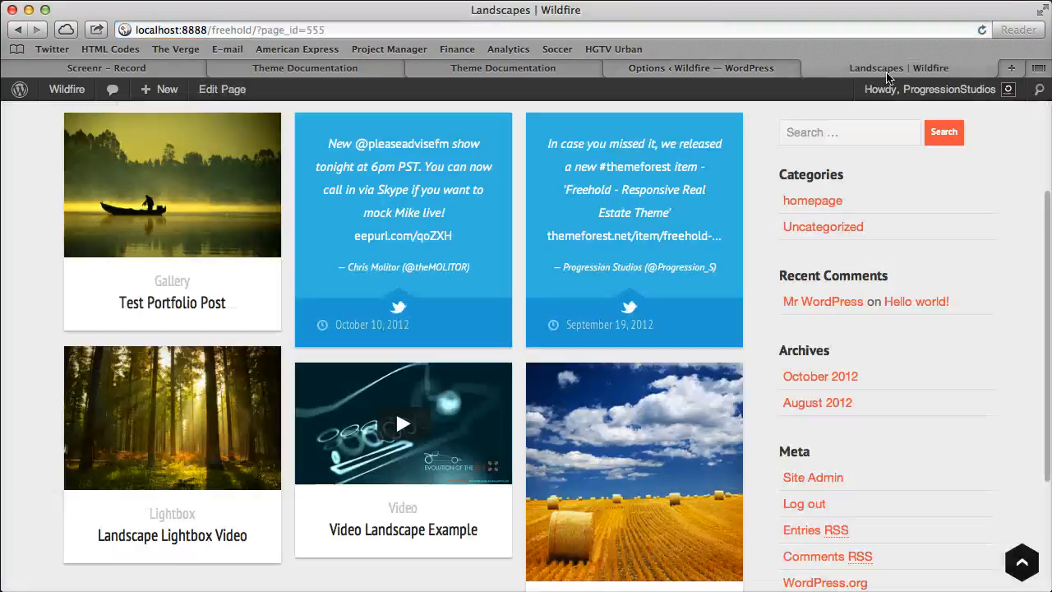
key(super+r)
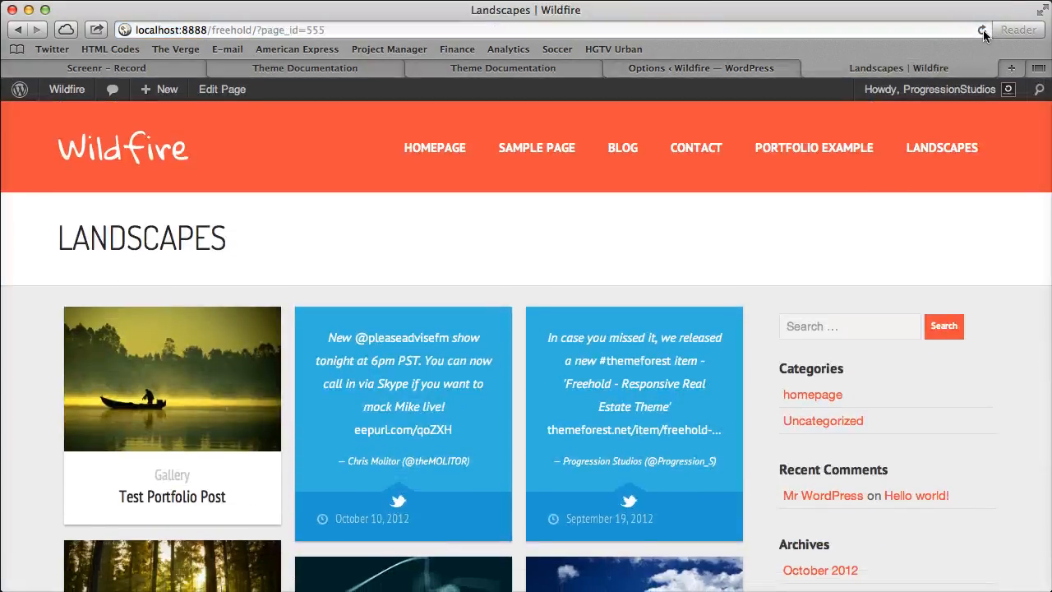
click(983, 29)
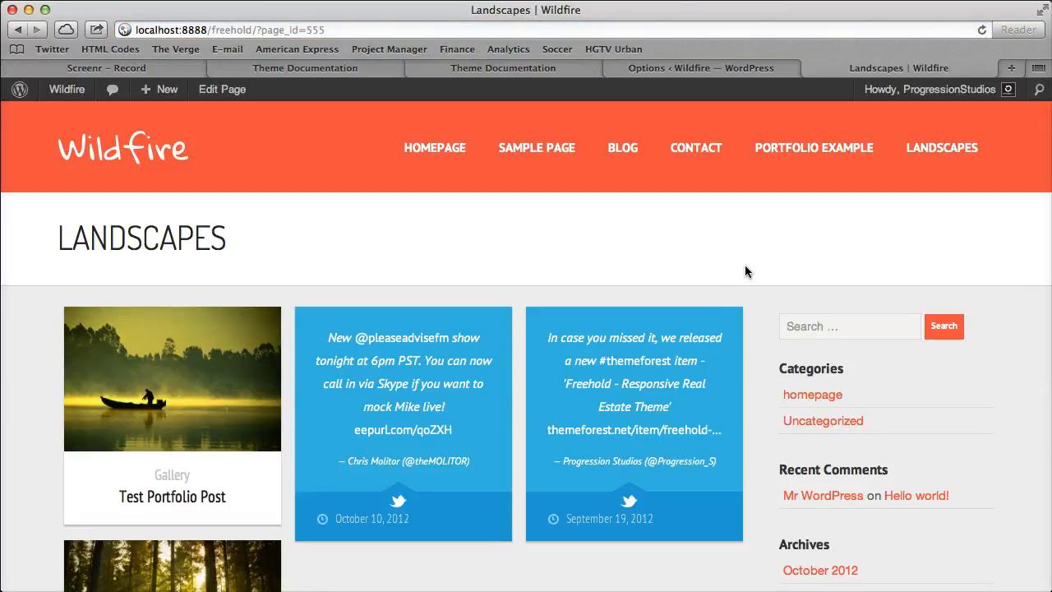
Test automatic post loading on the Landscapes page, reopening the page to try it a second time.
scroll(746, 266, down, 10)
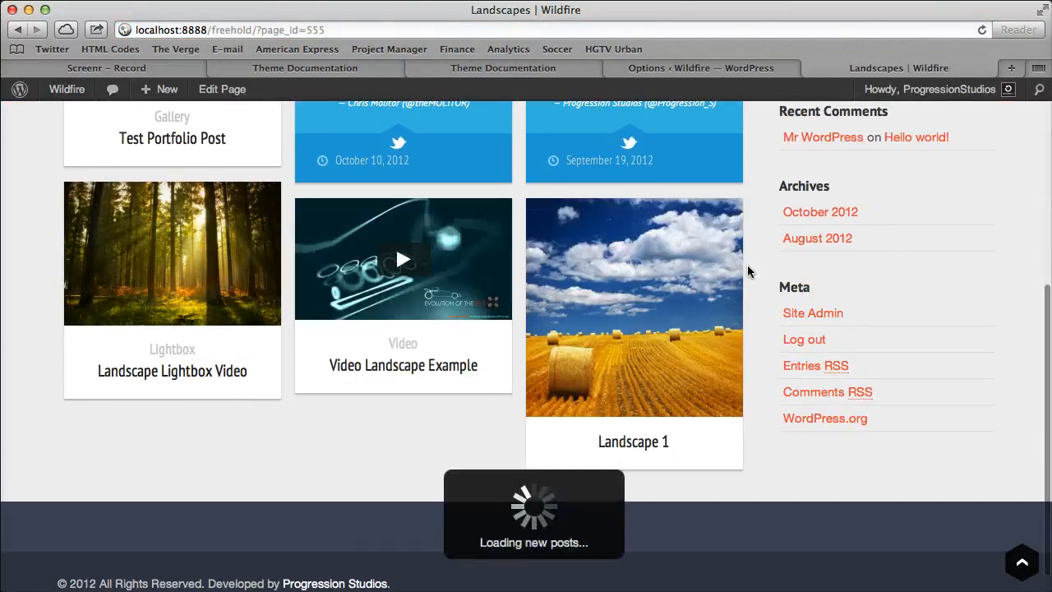
scroll(488, 461, up, 10)
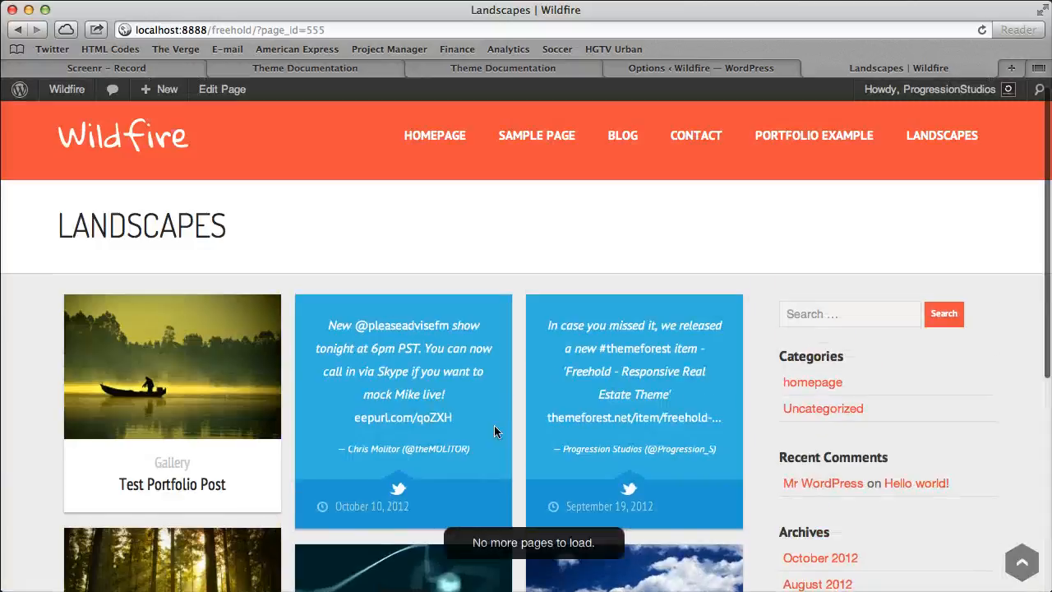
click(919, 155)
scroll(655, 249, down, 3)
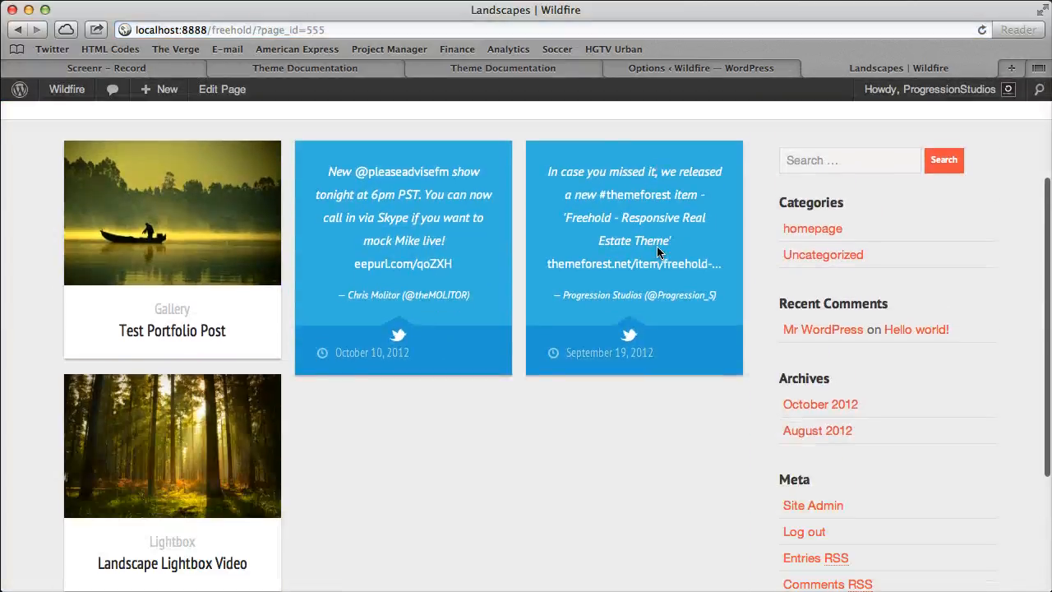
scroll(657, 252, down, 5)
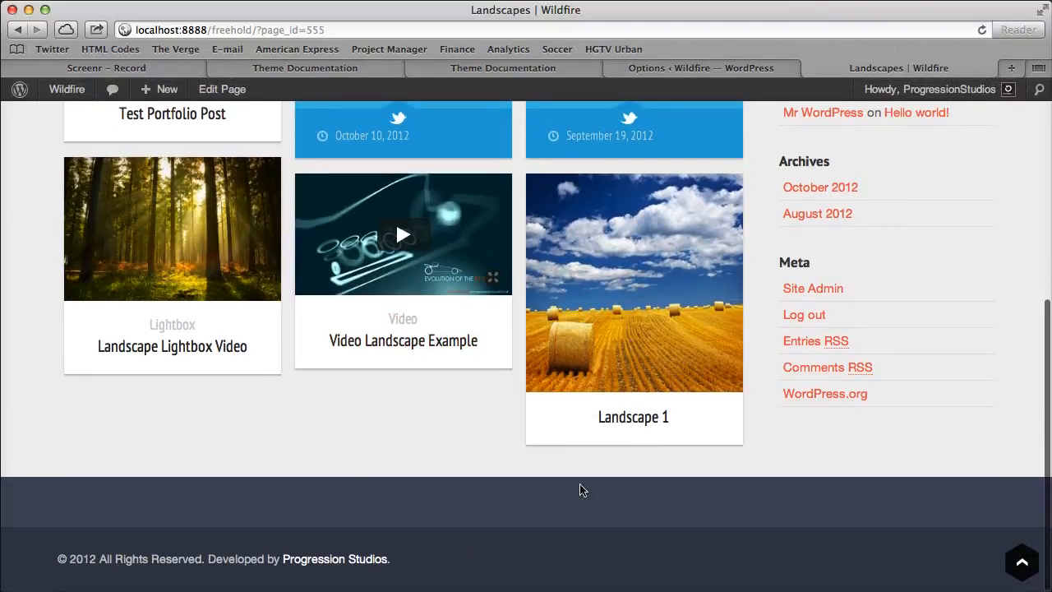
Enable normal pagination for the portfolio in the theme options and save the options.
key(ctrl+shift+Tab)
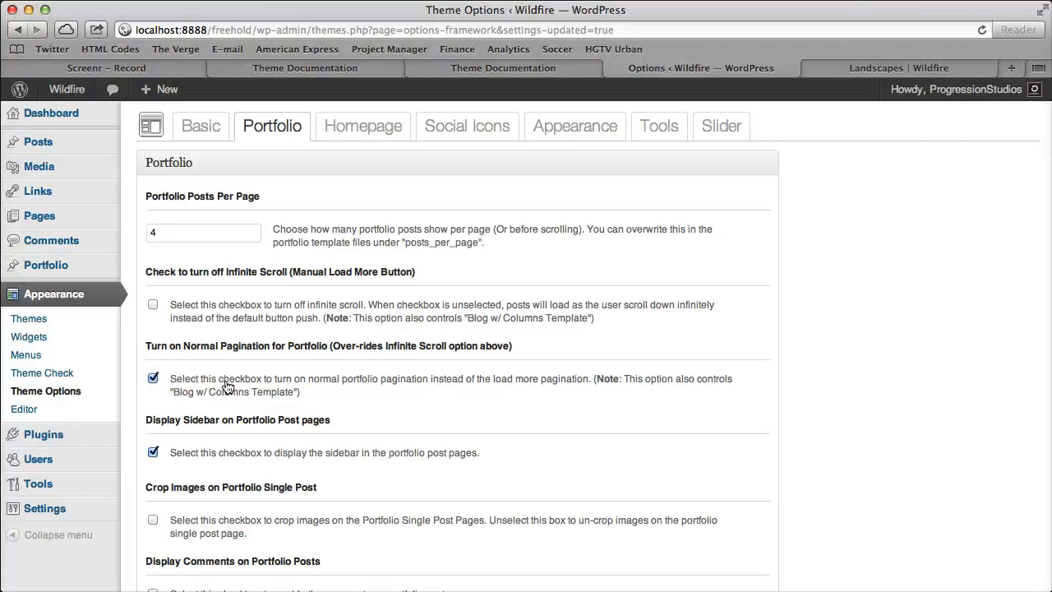
scroll(770, 519, down, 5)
click(742, 510)
Reload the Landscapes page and go to page 2 of its portfolio posts.
click(875, 69)
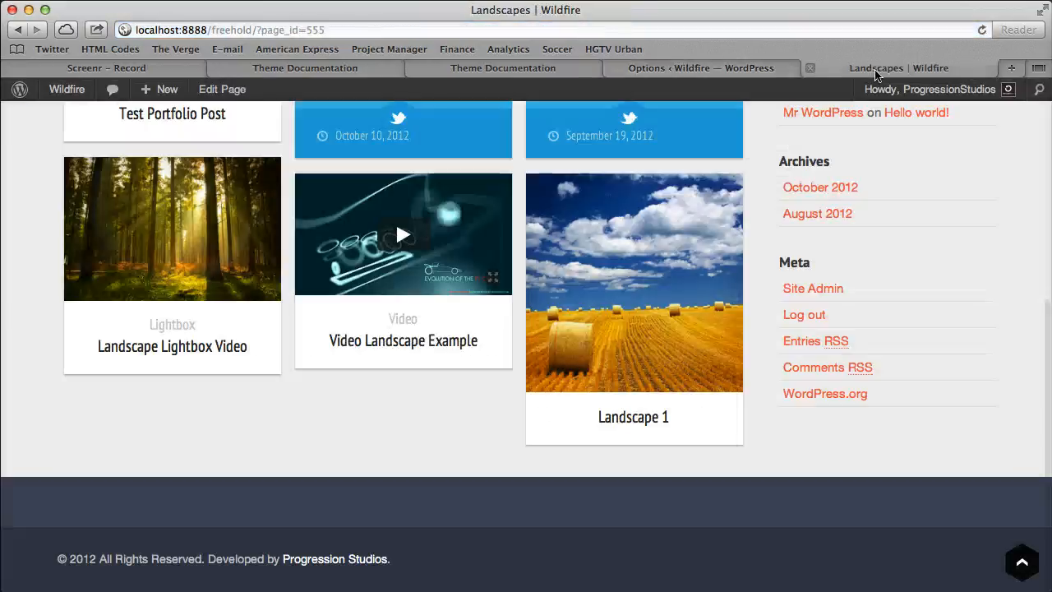
key(super+r)
scroll(682, 238, up, 5)
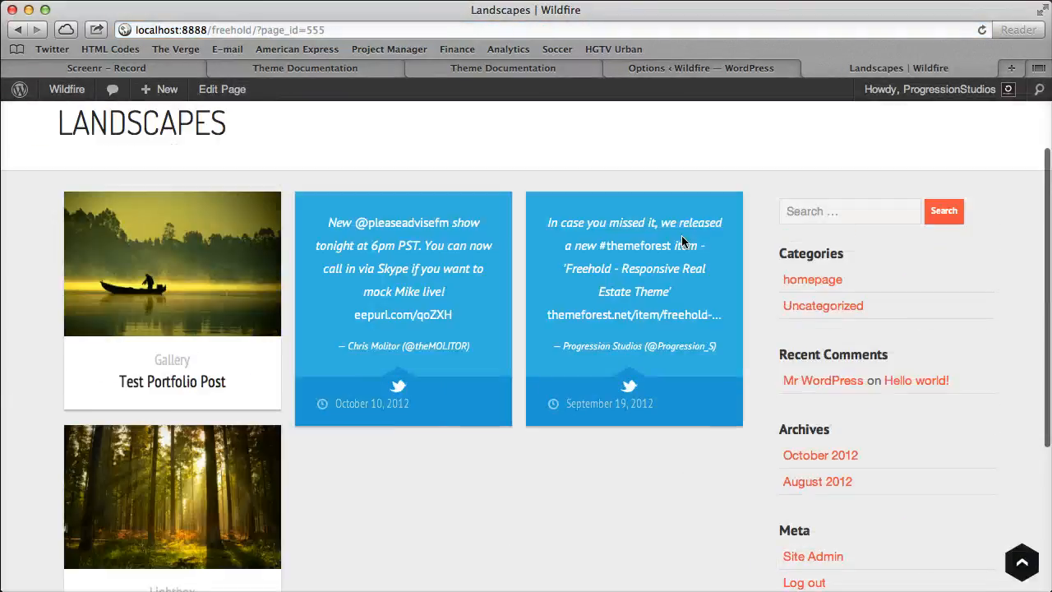
scroll(681, 238, down, 4)
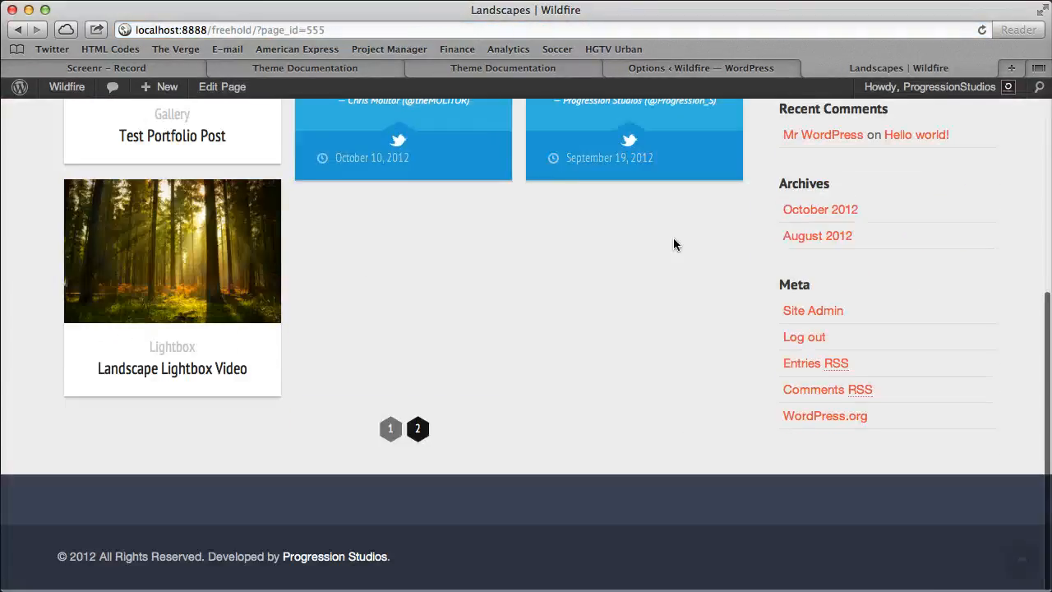
click(417, 433)
scroll(407, 411, down, 4)
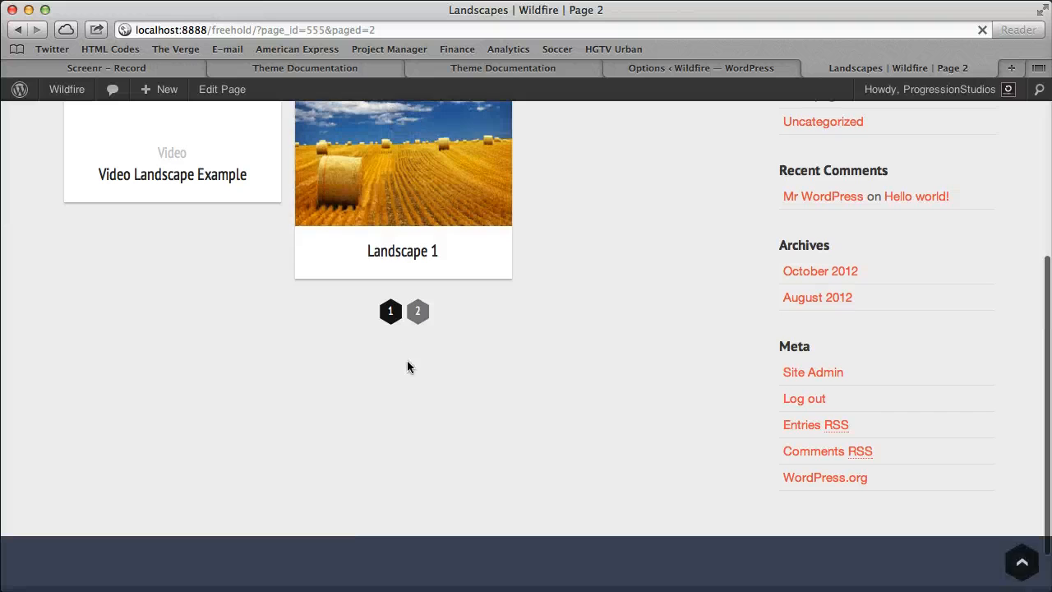
Test the numbered pagination by switching back and forth between pages 1 and 2 of Landscapes, ending on page 1.
click(384, 318)
scroll(406, 423, down, 6)
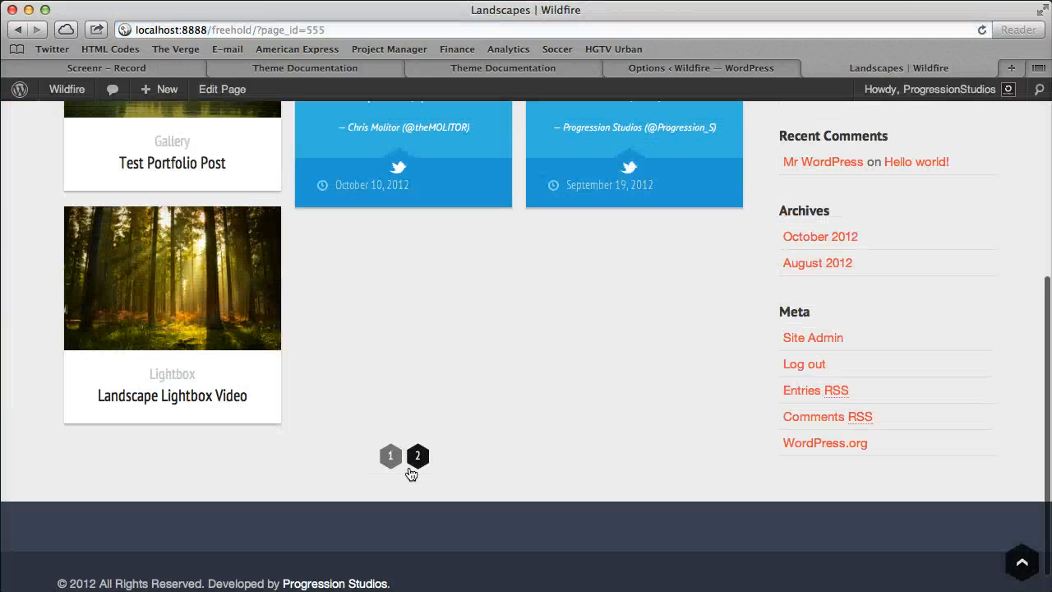
click(417, 462)
scroll(436, 462, down, 5)
click(392, 257)
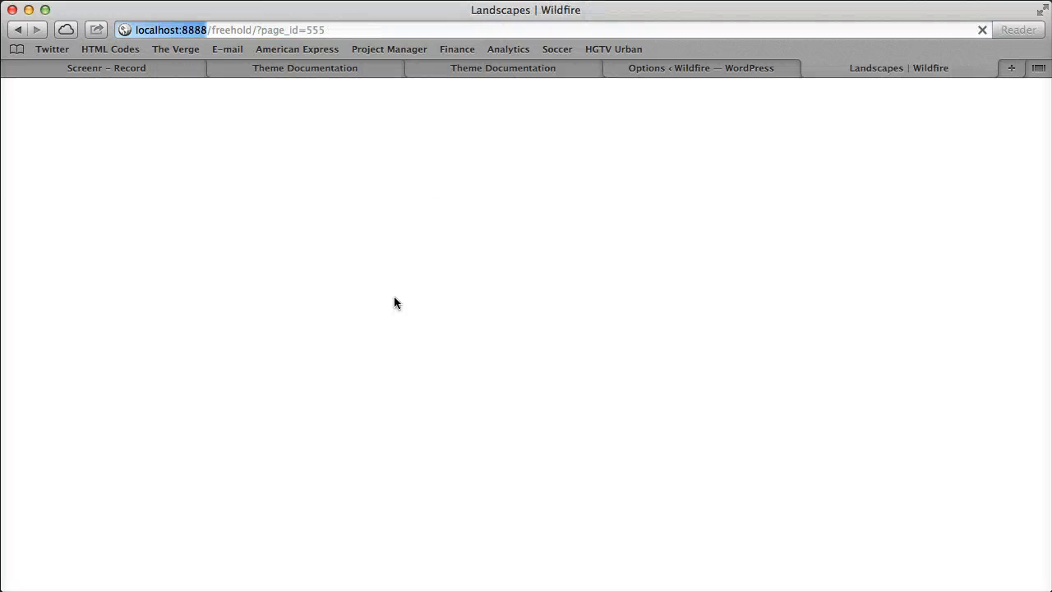
scroll(465, 345, down, 5)
click(417, 436)
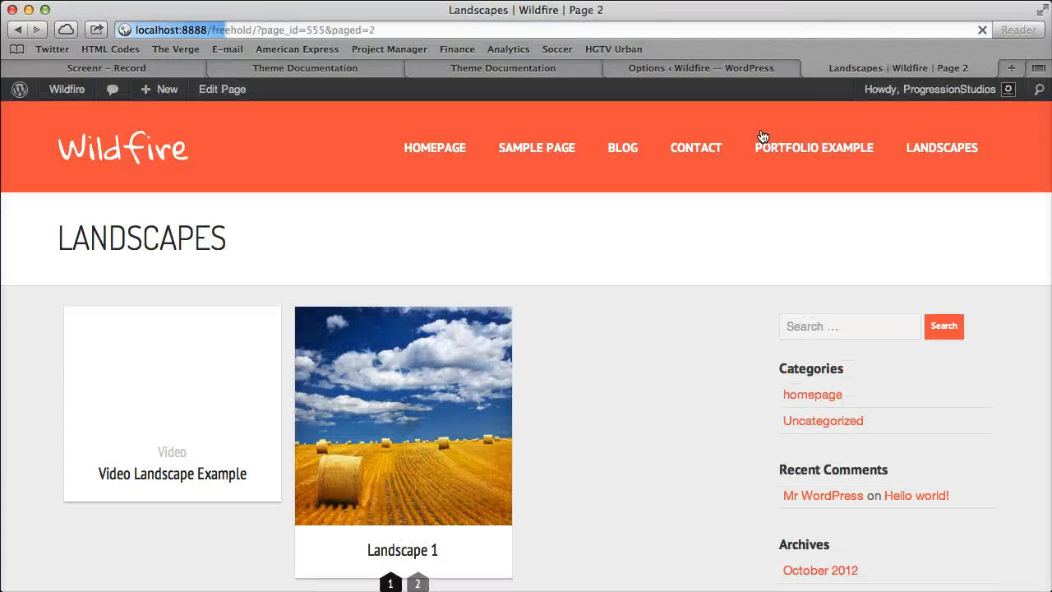
scroll(385, 411, down, 5)
click(392, 362)
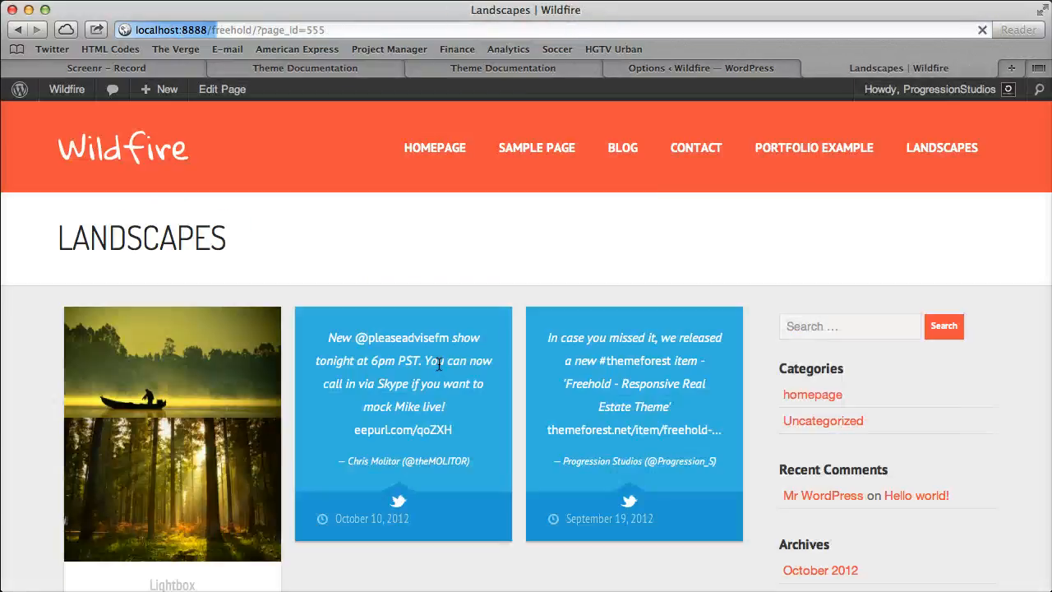
Review the portfolio theme options for posts per page, post sidebar, single-post image cropping and comments.
click(695, 73)
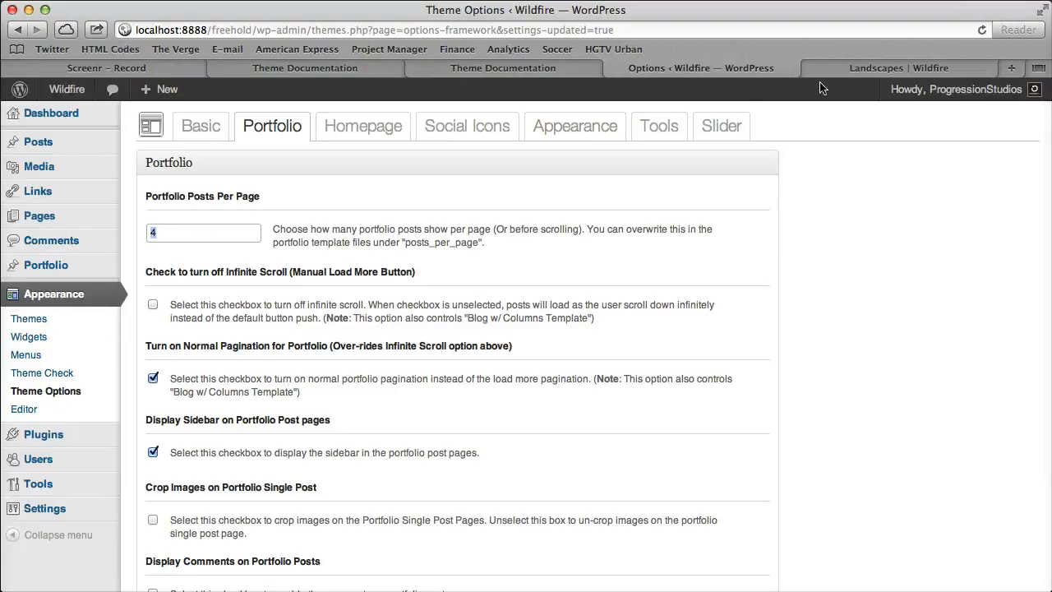
click(877, 68)
click(676, 74)
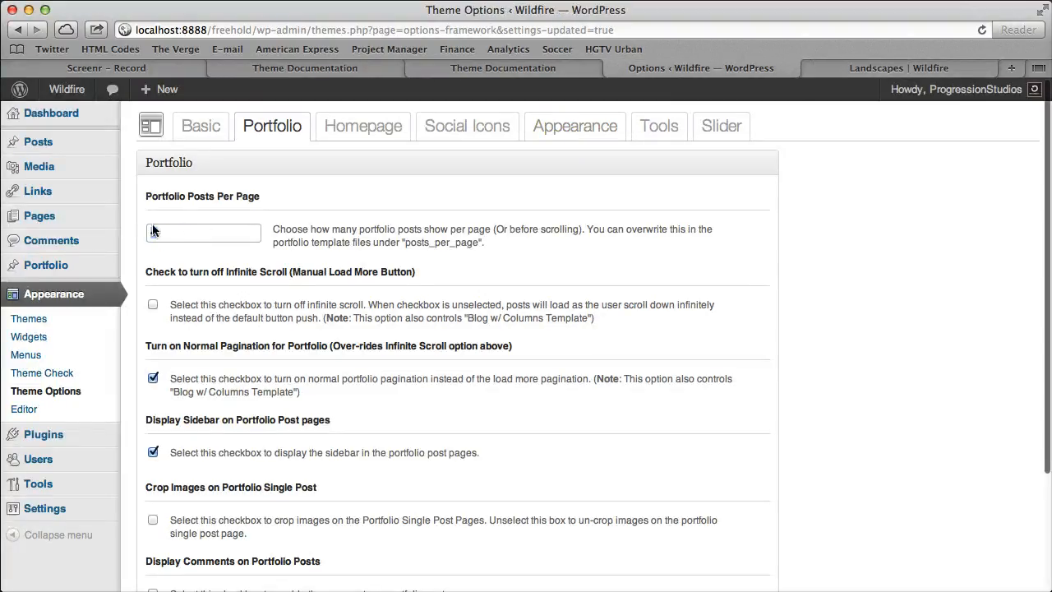
scroll(665, 317, down, 3)
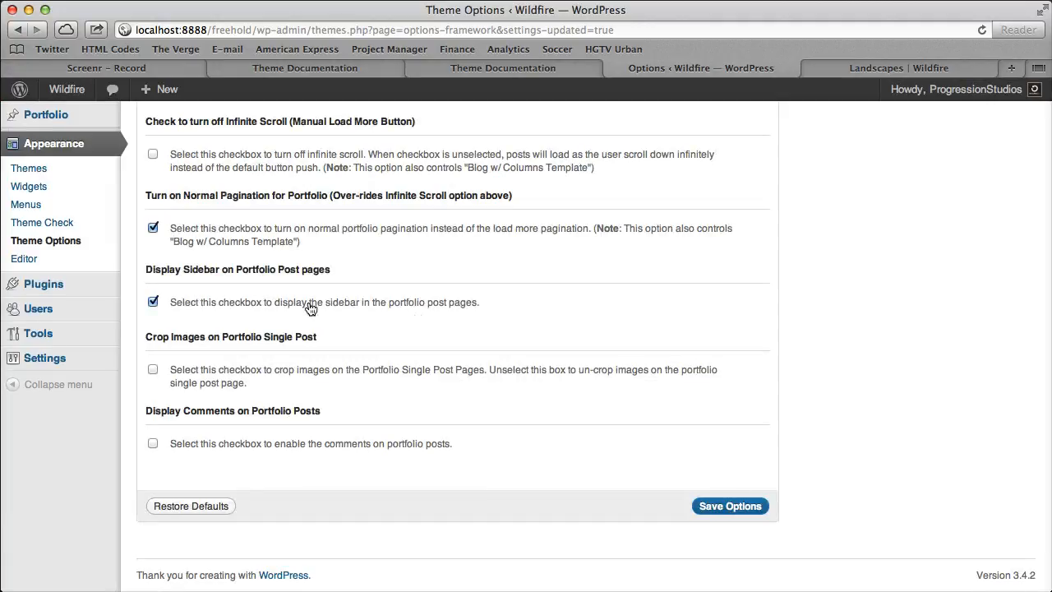
drag(175, 271, 294, 277)
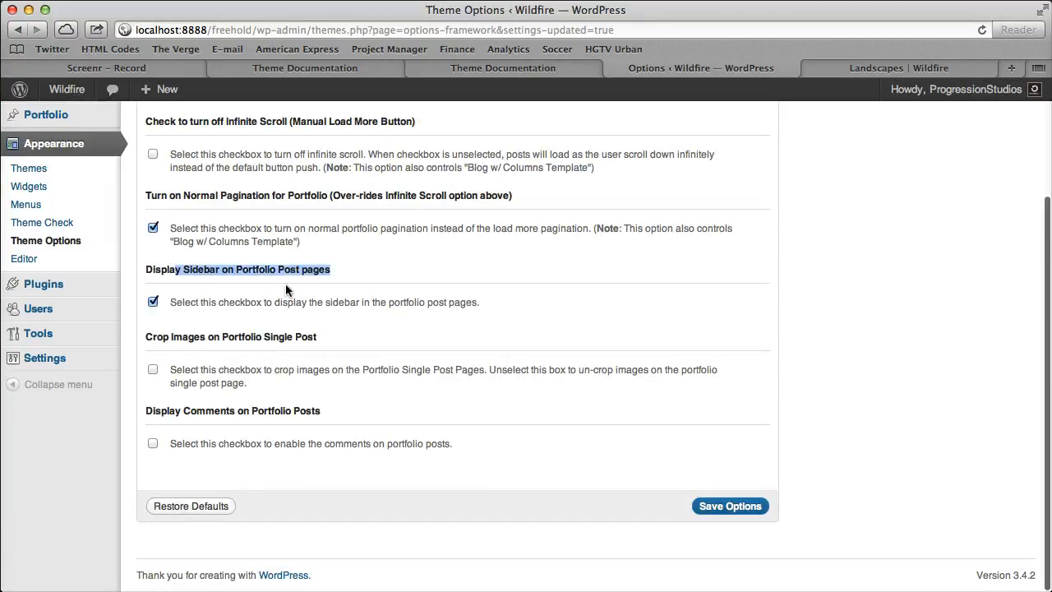
click(303, 344)
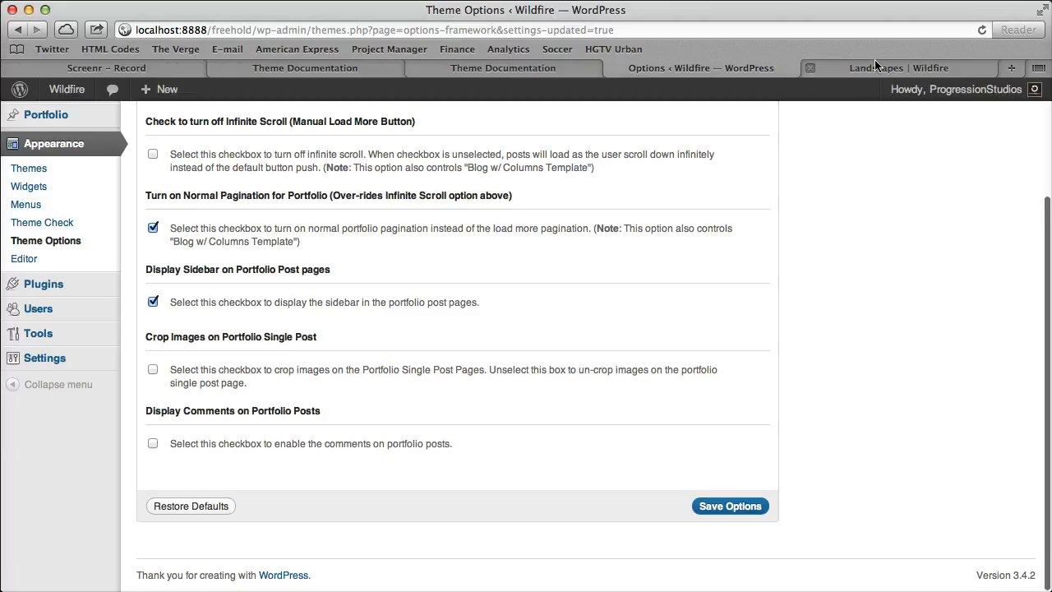
scroll(781, 220, up, 4)
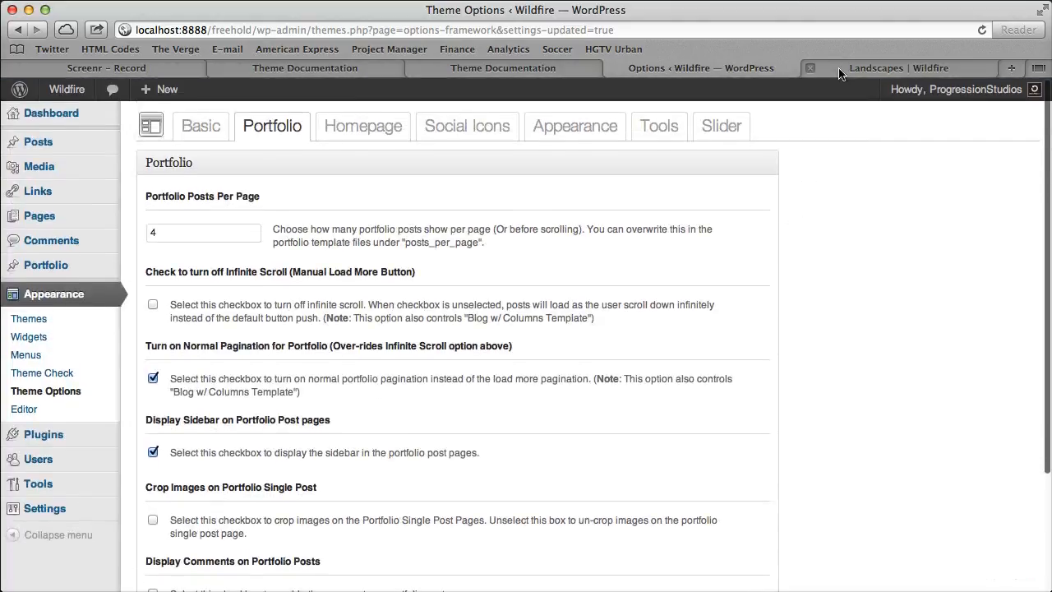
Open the Wildfire demo site, wildfire.progressionstudios.com, in a new tab and view its 2 Column Portfolio w/sidebar page.
click(840, 70)
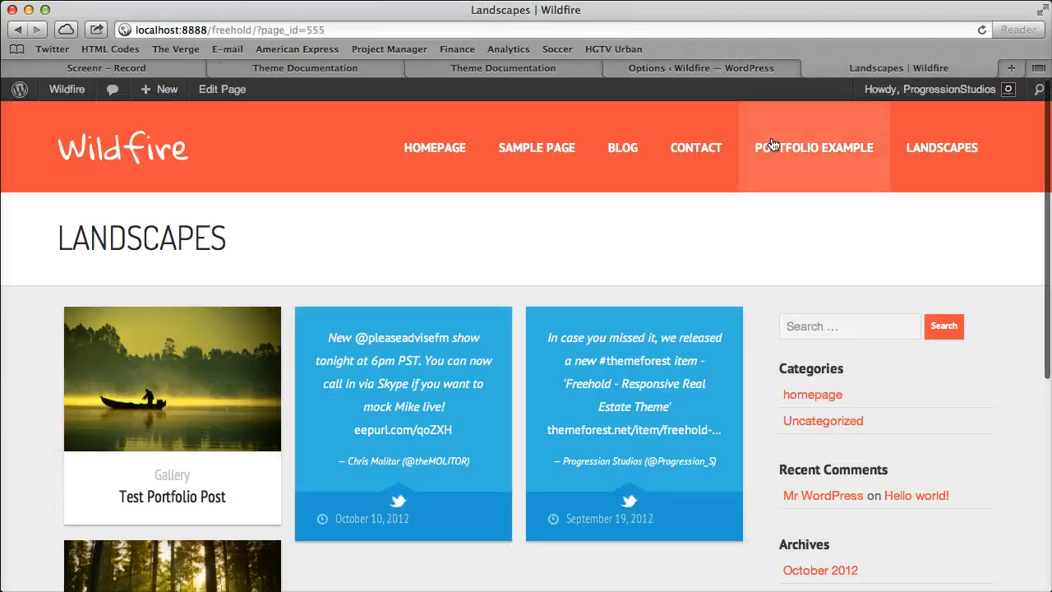
key(super+t)
text(wildfire.progressionstudios.com)
key(Return)
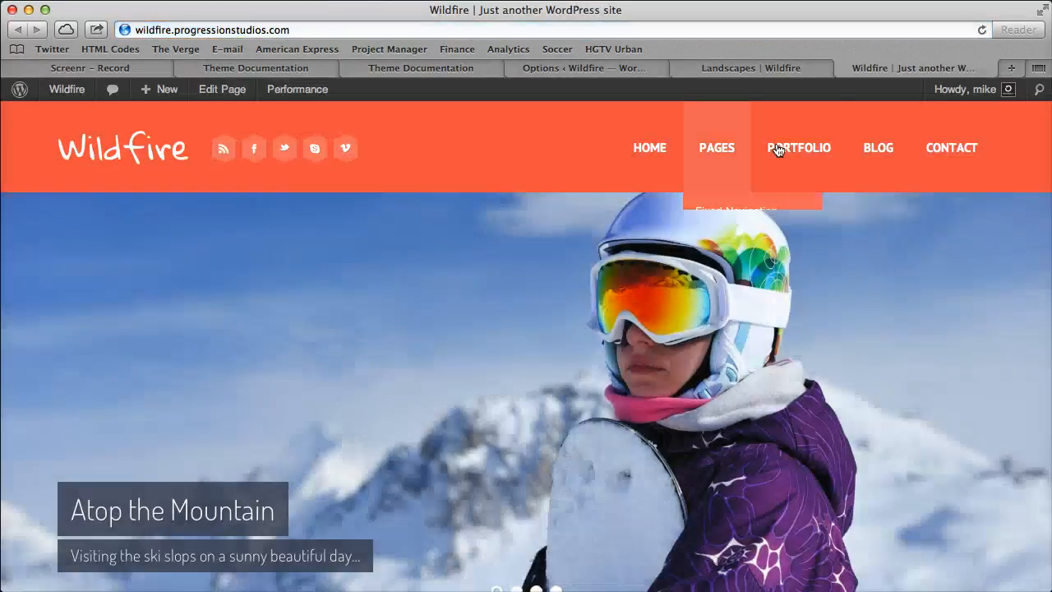
mouse_move(773, 148)
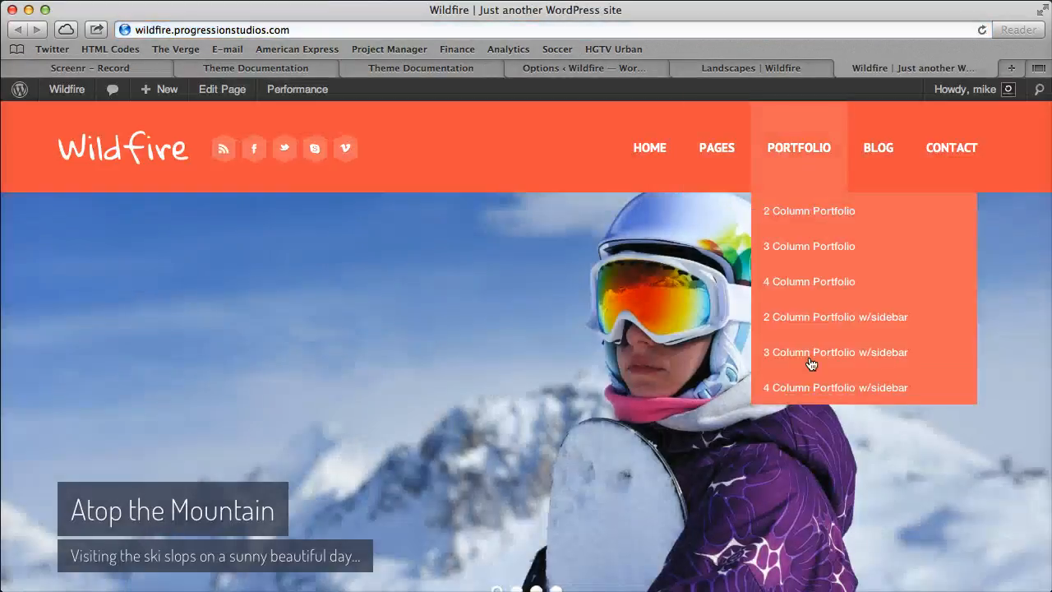
click(819, 320)
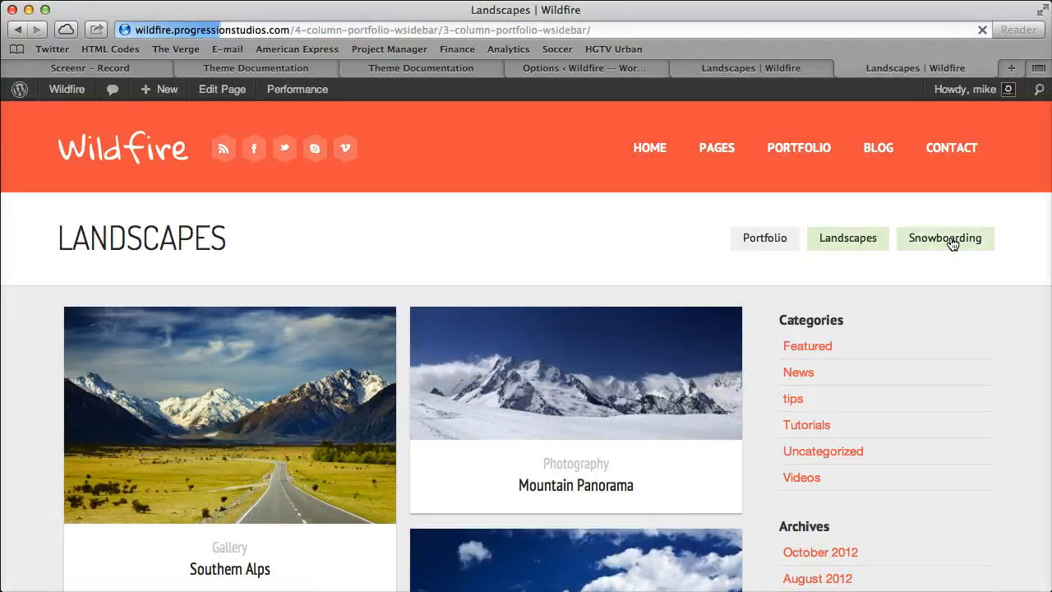
Test the demo's child page links by switching between Snowboarding, Portfolio and Landscapes, and close the demo tab.
click(950, 240)
click(769, 240)
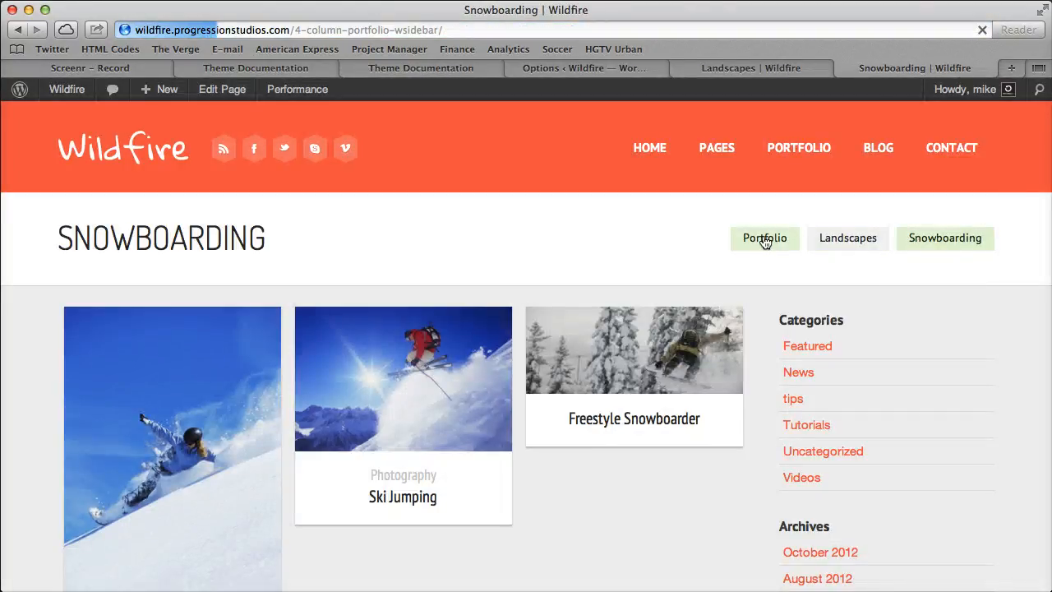
click(861, 240)
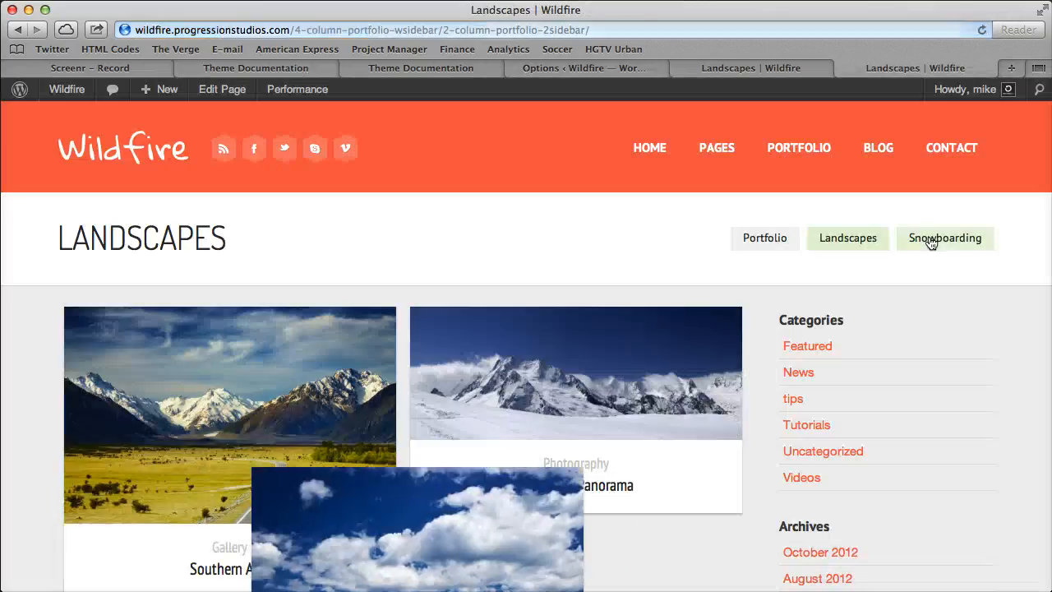
click(906, 243)
click(773, 238)
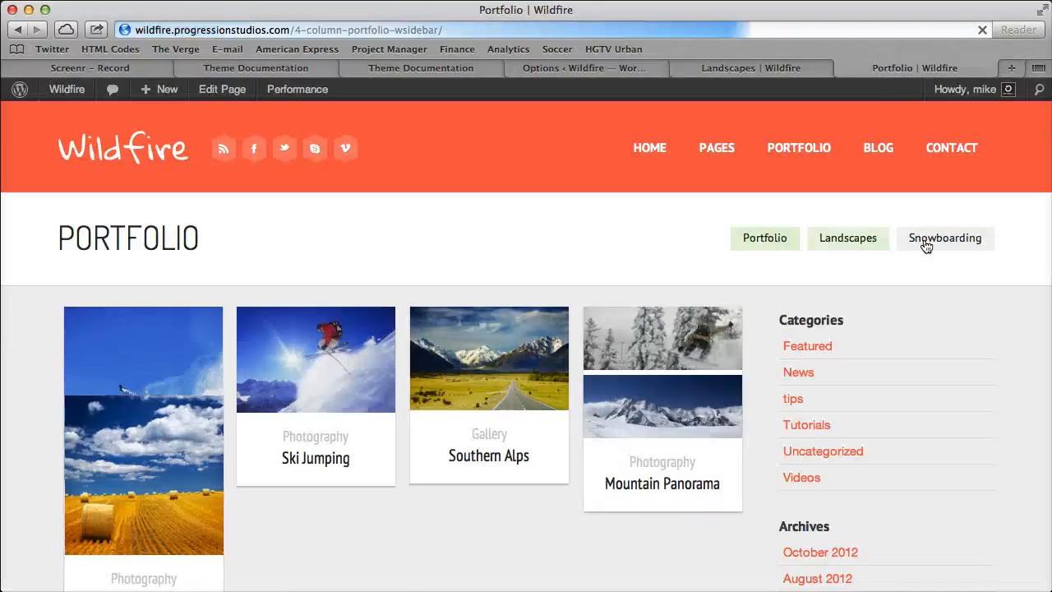
click(927, 247)
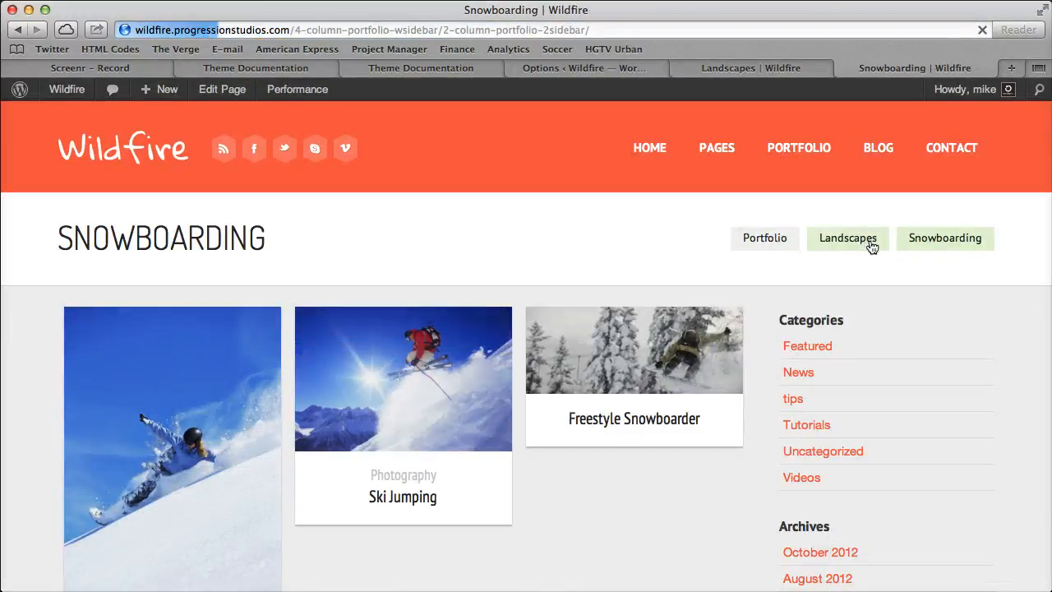
click(872, 244)
key(super+w)
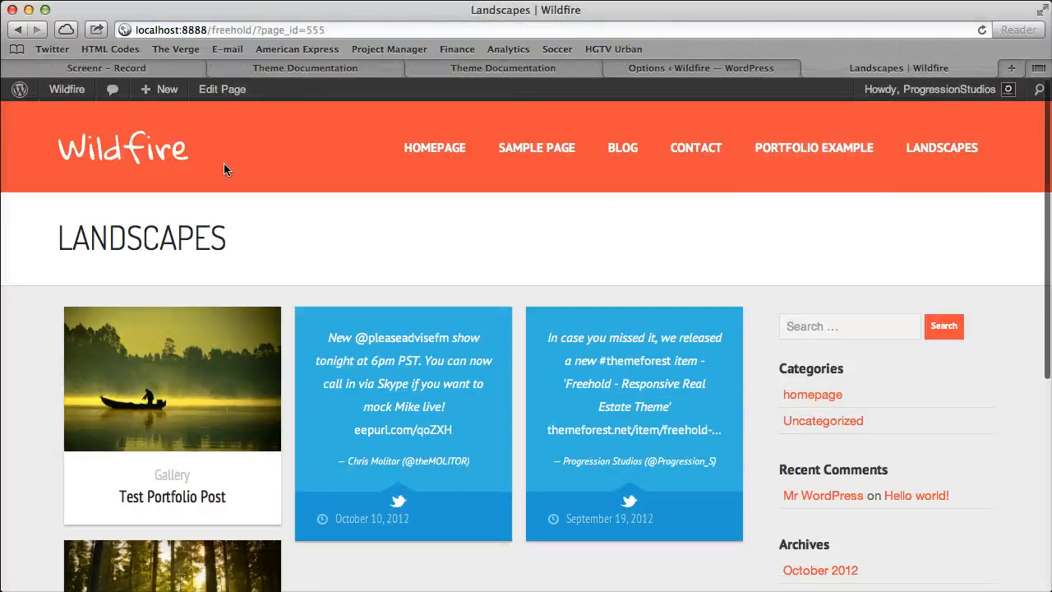
Compare the local site's Portfolio Example and Landscapes pages using the main navigation, ending on Portfolio Example.
click(822, 148)
click(937, 147)
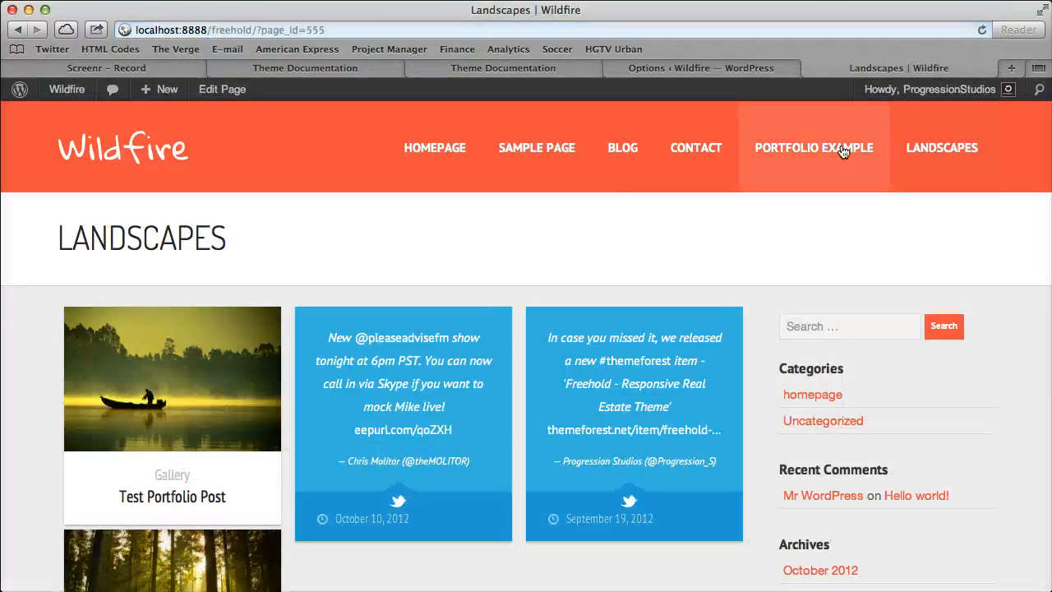
click(822, 148)
Edit the Landscapes page to make Portfolio Example its parent, and update the page.
click(74, 91)
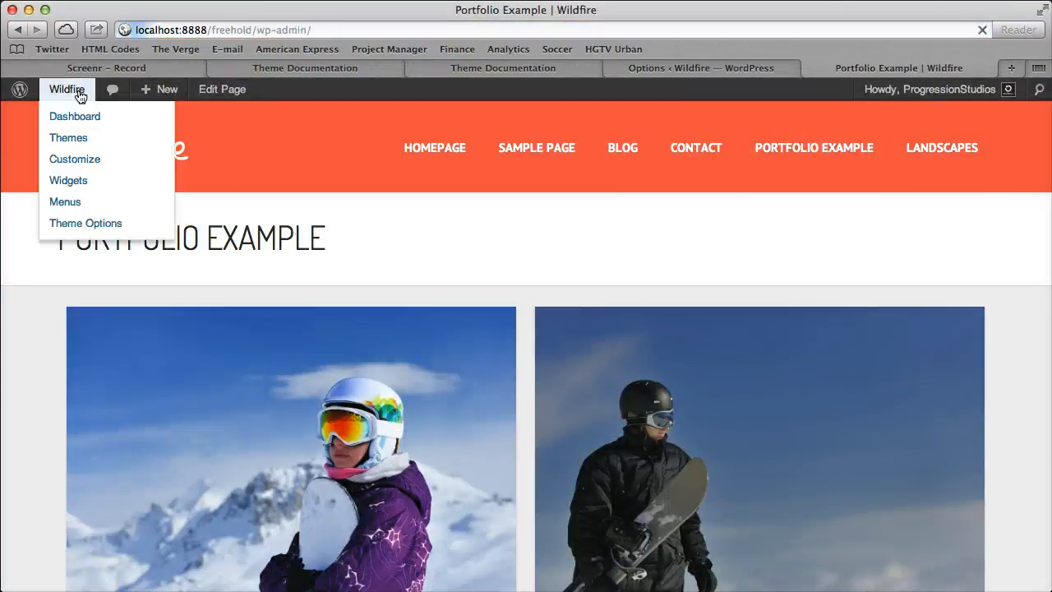
click(40, 259)
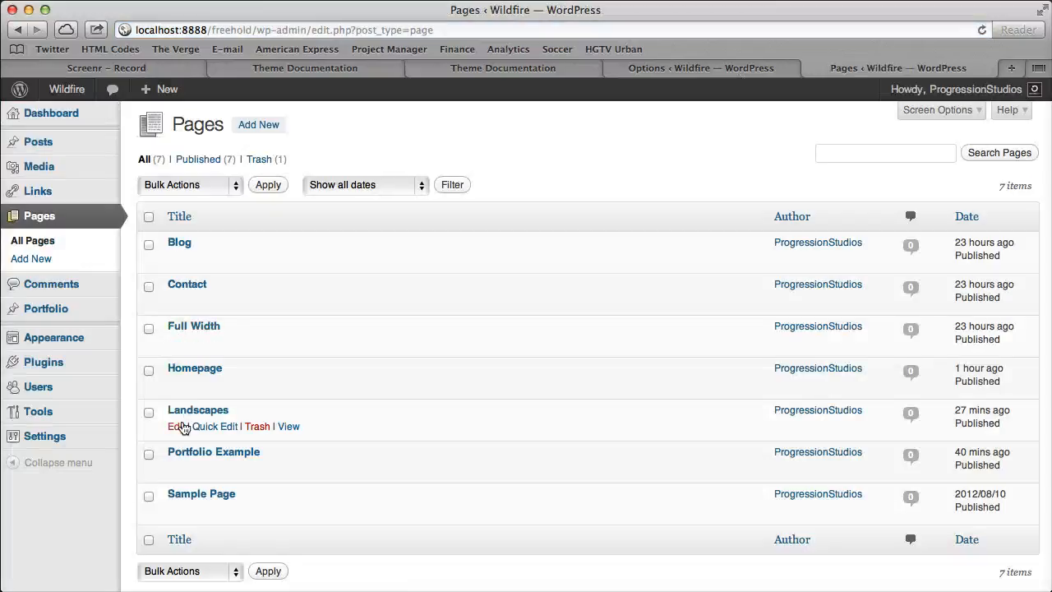
click(176, 426)
click(859, 413)
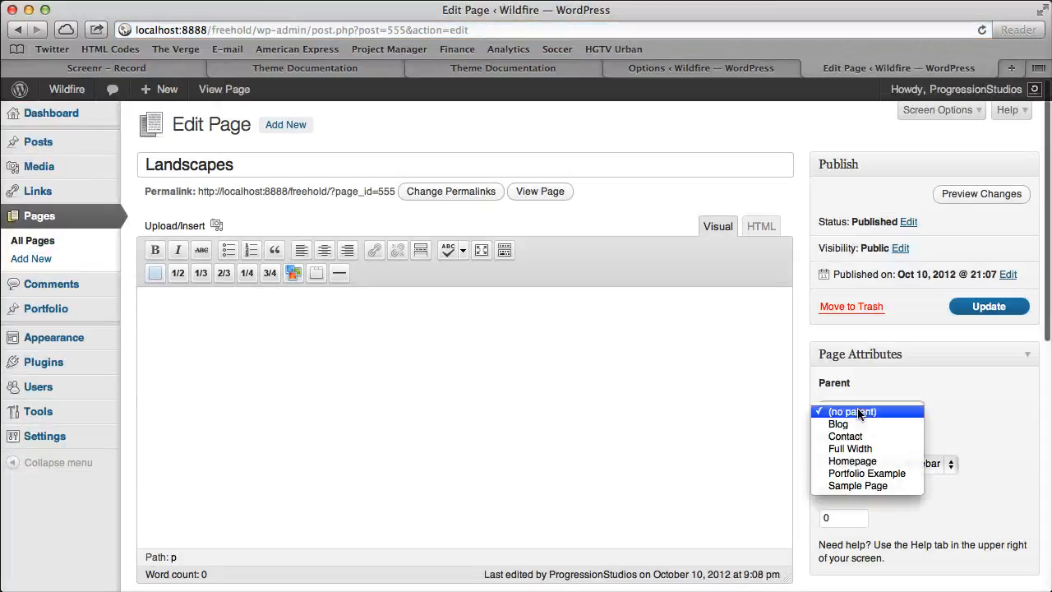
click(868, 473)
click(969, 317)
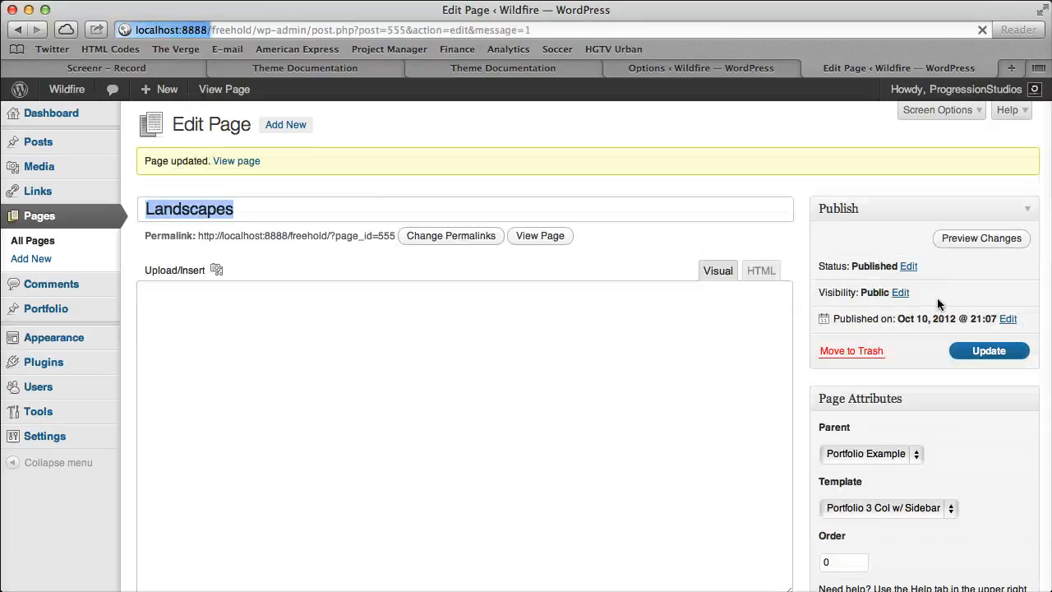
Open the local site in a new tab, visit Portfolio Example and follow its Landscapes child page link.
right_click(74, 89)
click(126, 111)
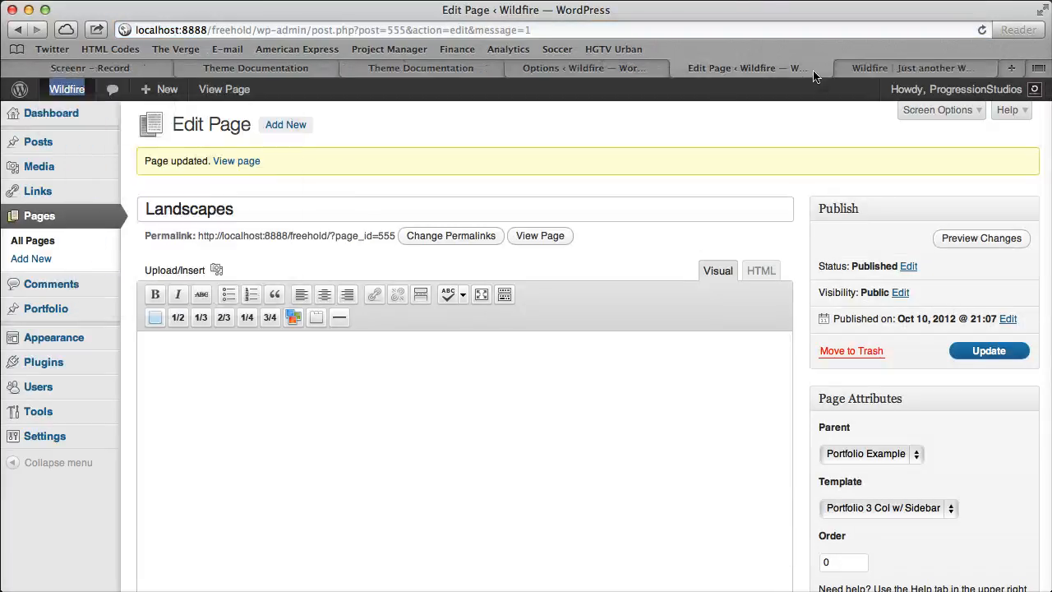
click(883, 67)
click(830, 149)
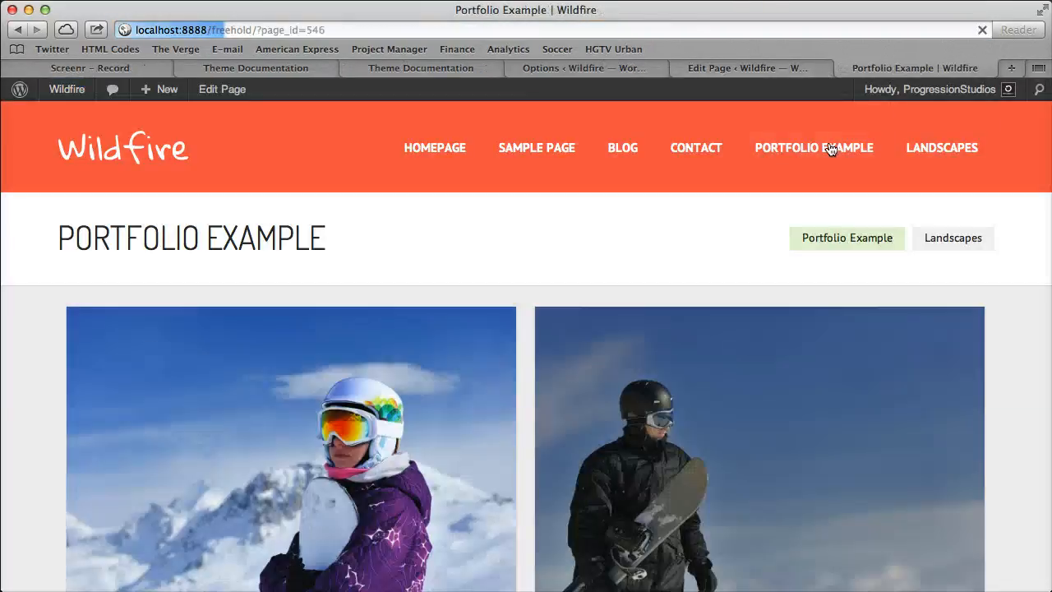
click(955, 239)
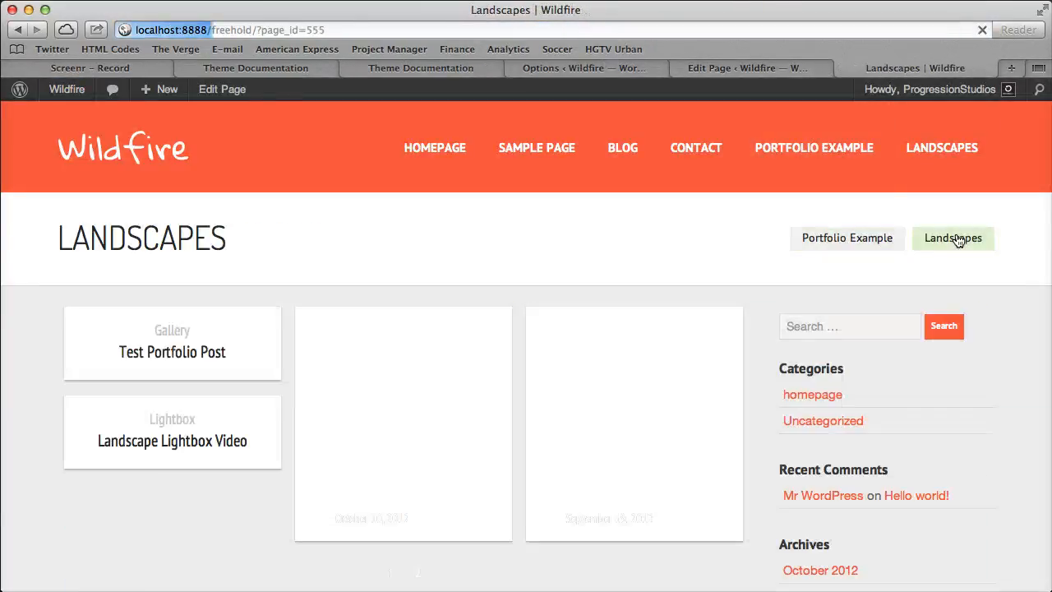
Test the child page links by switching repeatedly between Portfolio Example and Landscapes, ending on Portfolio Example.
click(863, 239)
click(954, 239)
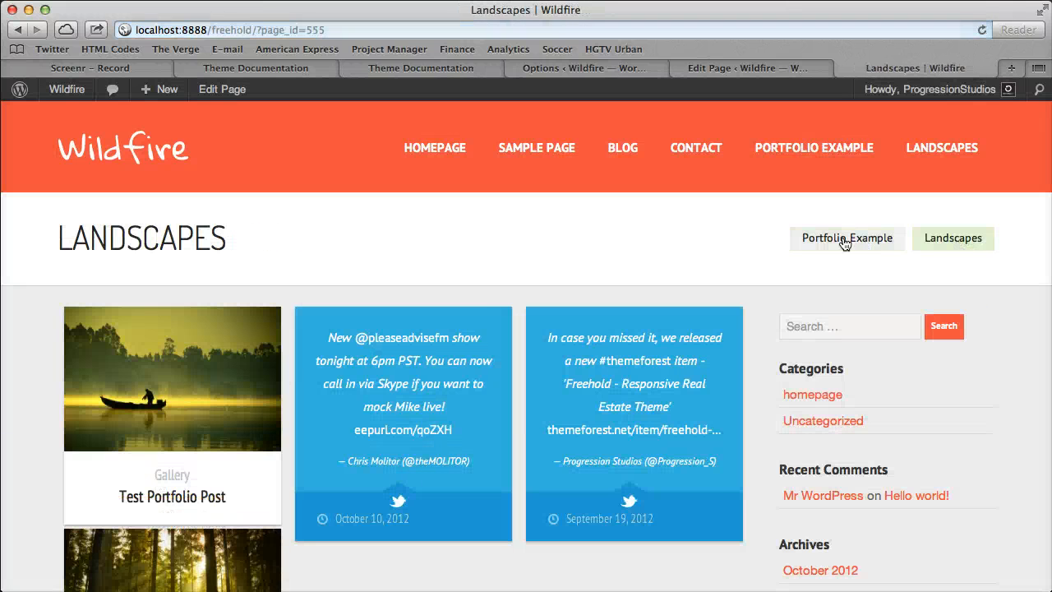
click(834, 237)
click(966, 244)
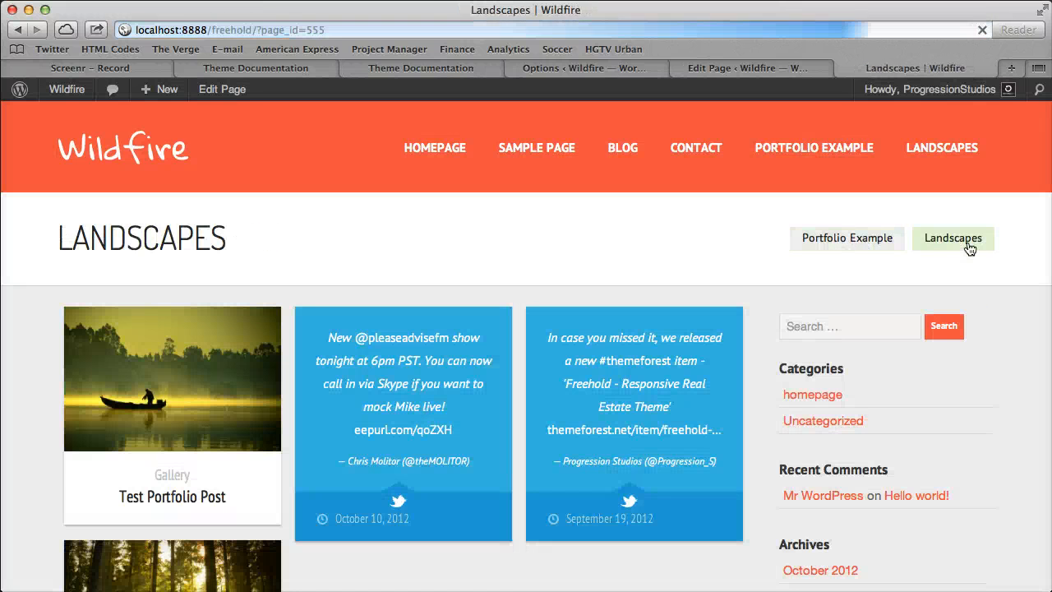
click(869, 238)
click(962, 239)
click(869, 240)
click(951, 240)
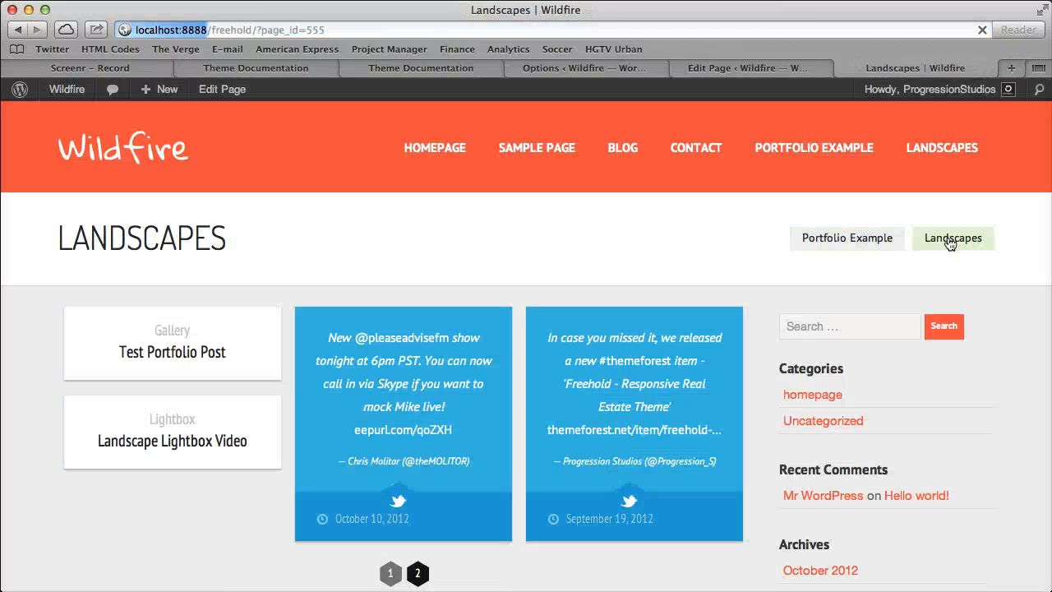
click(874, 241)
click(949, 242)
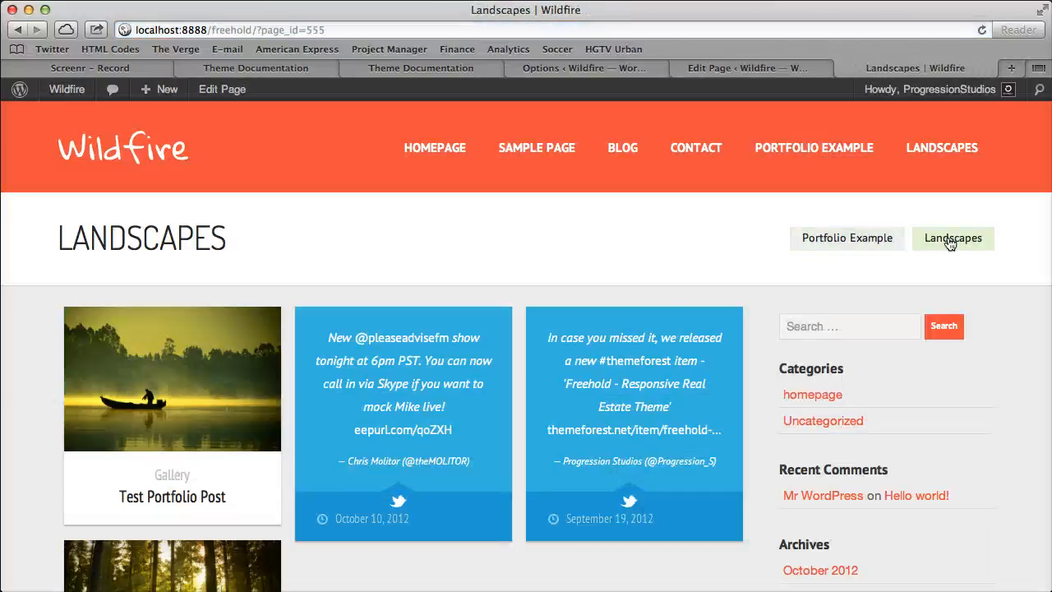
click(892, 238)
click(927, 241)
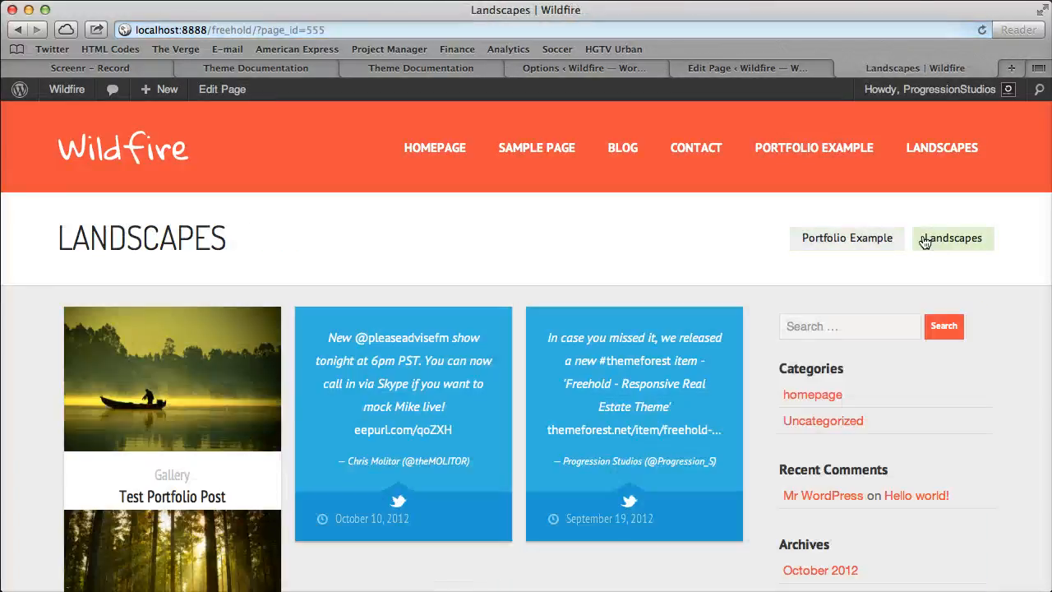
click(875, 241)
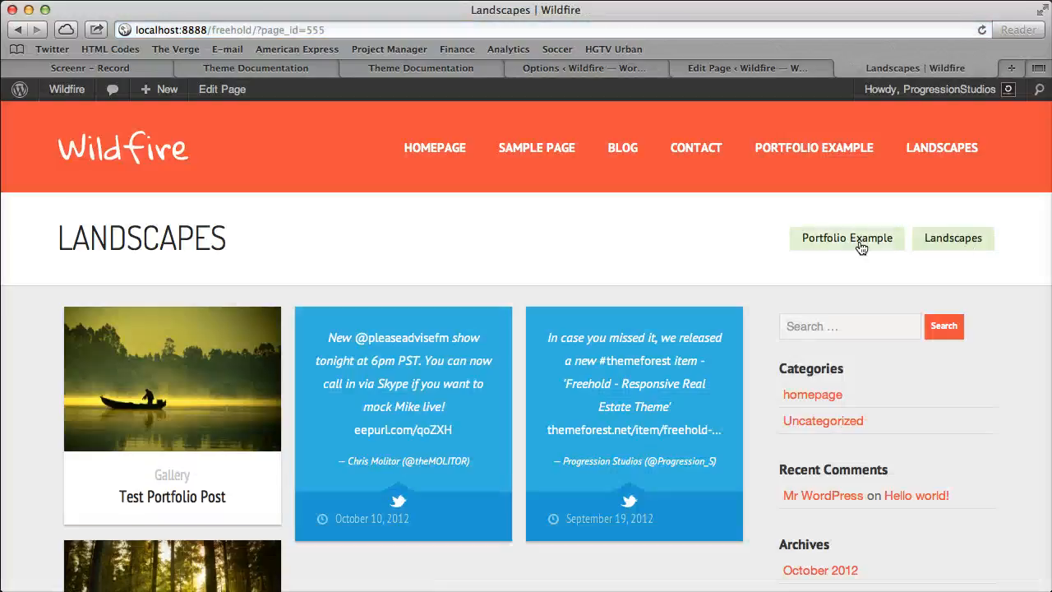
click(862, 239)
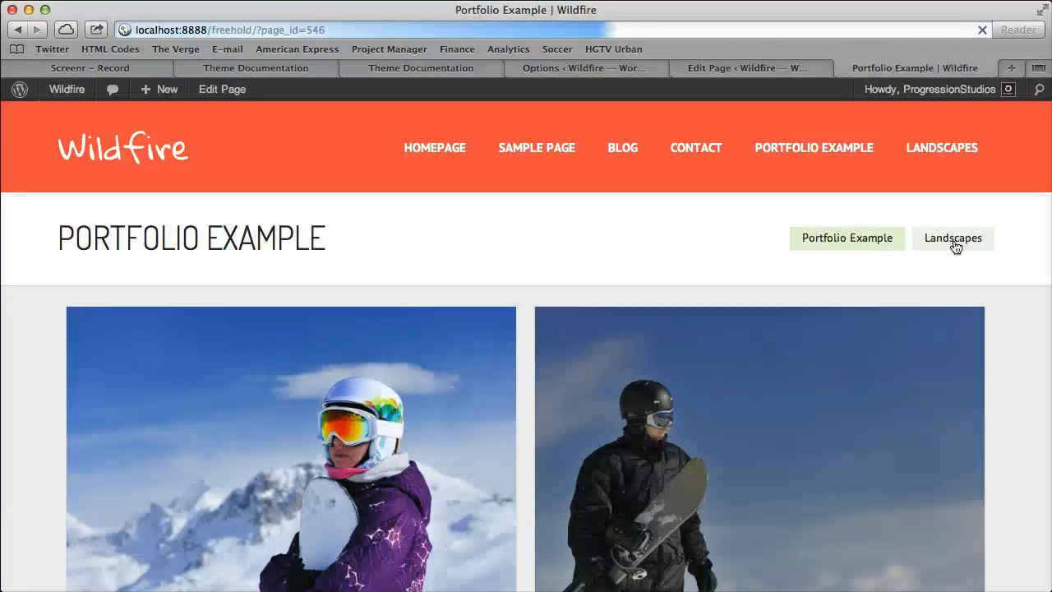
Edit the Full Width page to make Portfolio Example its parent, and update the page.
click(770, 62)
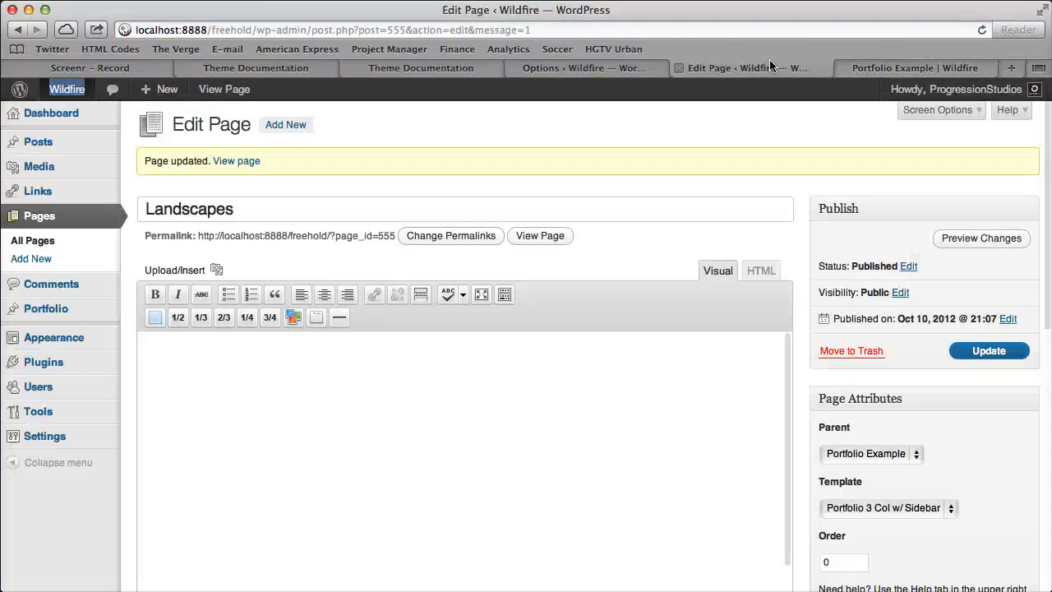
click(36, 244)
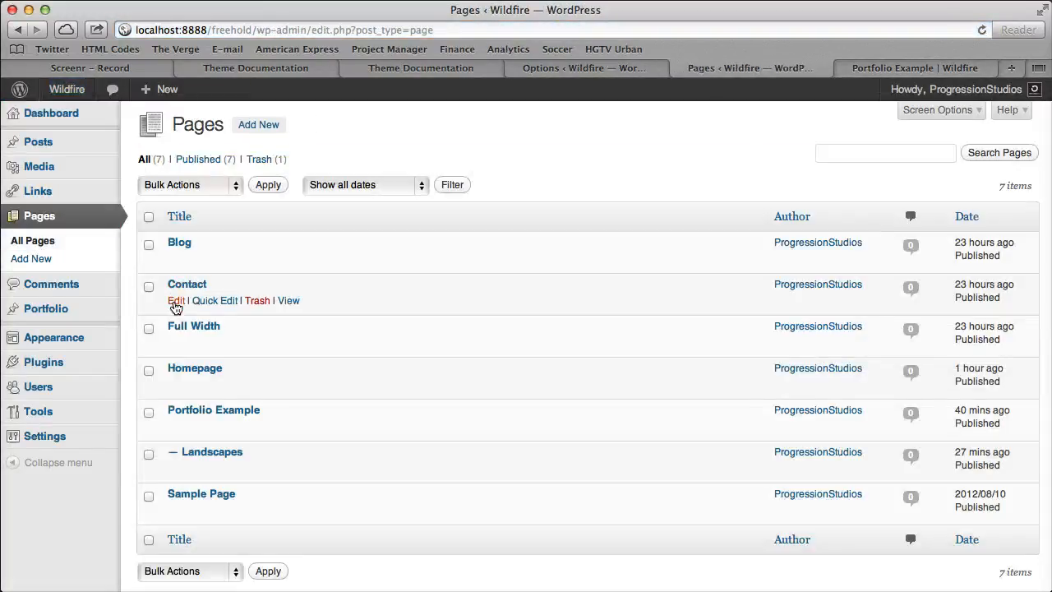
click(175, 343)
click(896, 415)
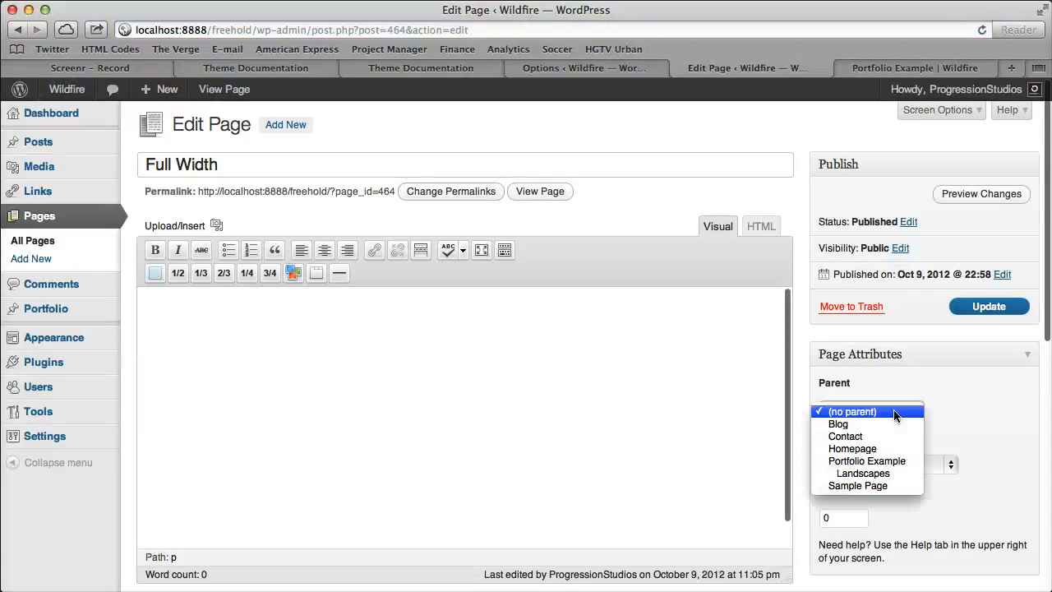
click(880, 461)
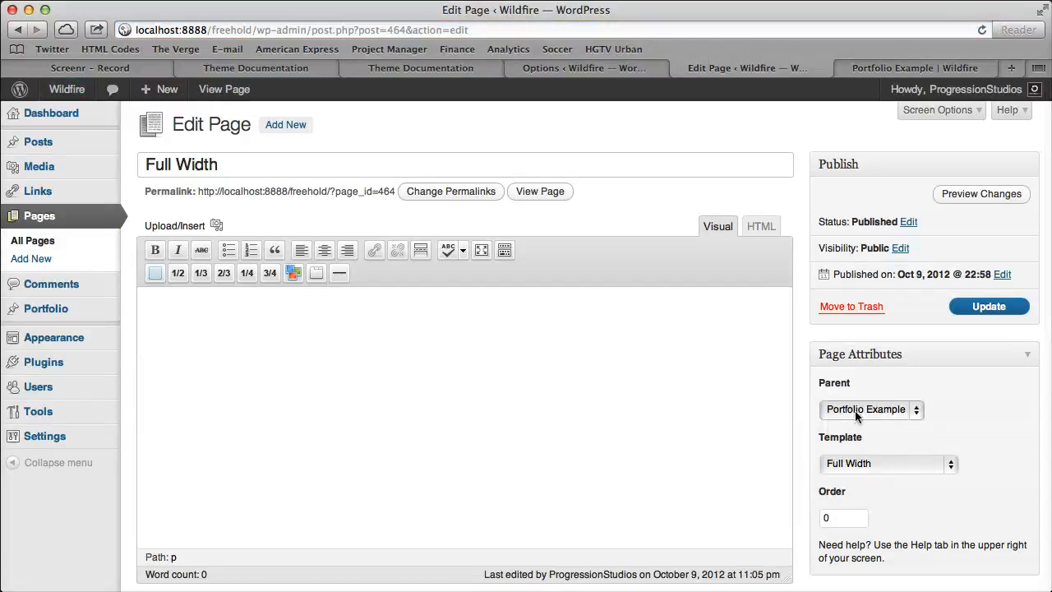
click(982, 315)
Reload the Portfolio Example page and visit Full Width and Landscapes through the child page links, returning to Portfolio Example.
click(945, 67)
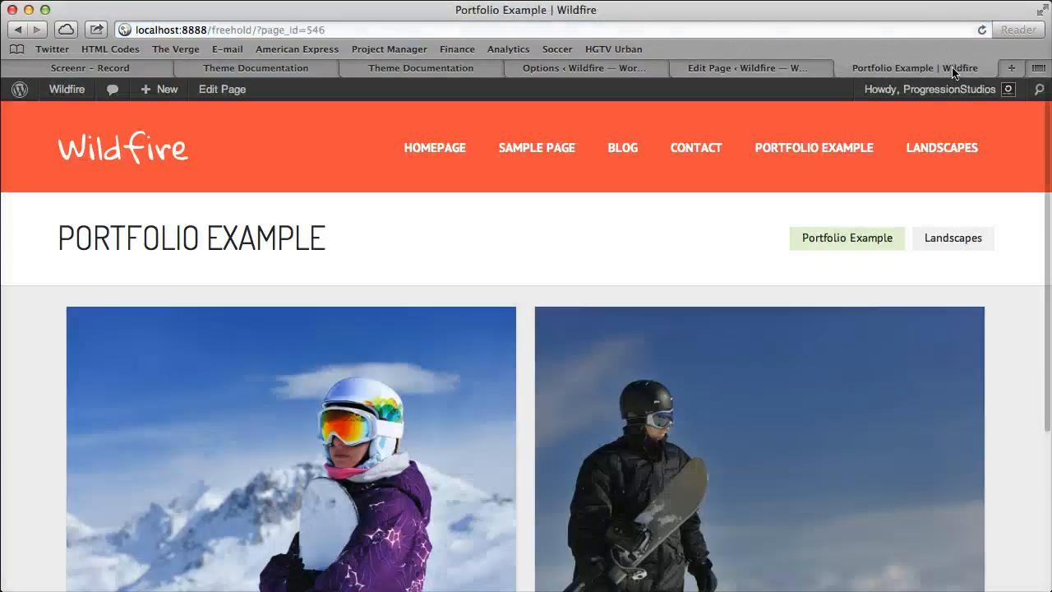
click(981, 29)
click(956, 237)
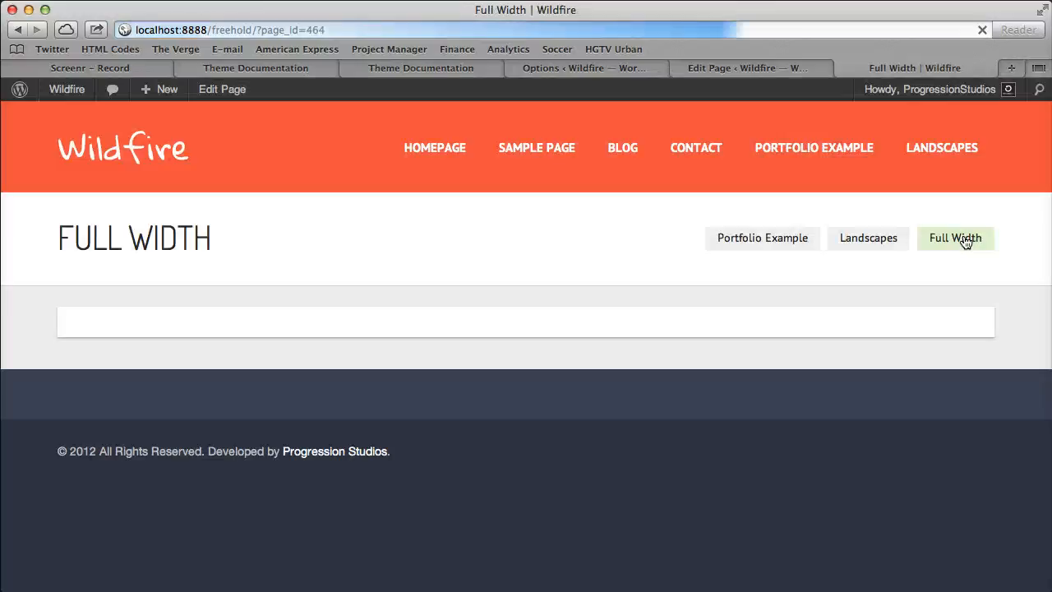
click(882, 245)
click(782, 241)
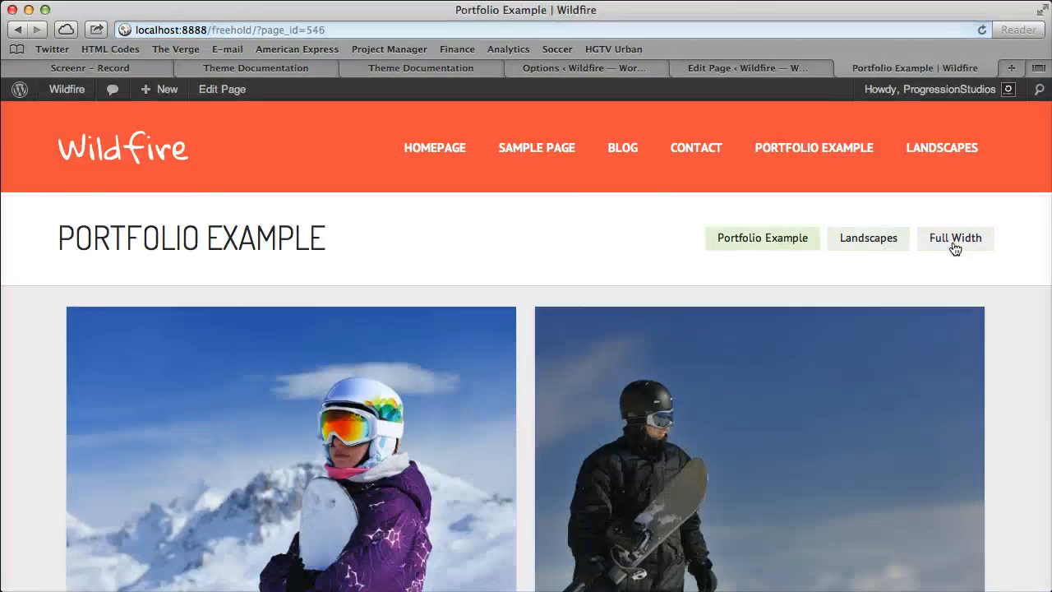
Cycle through the Full Width, Portfolio Example and Landscapes links again and return to the Full Width page editor.
click(969, 238)
click(764, 241)
click(833, 237)
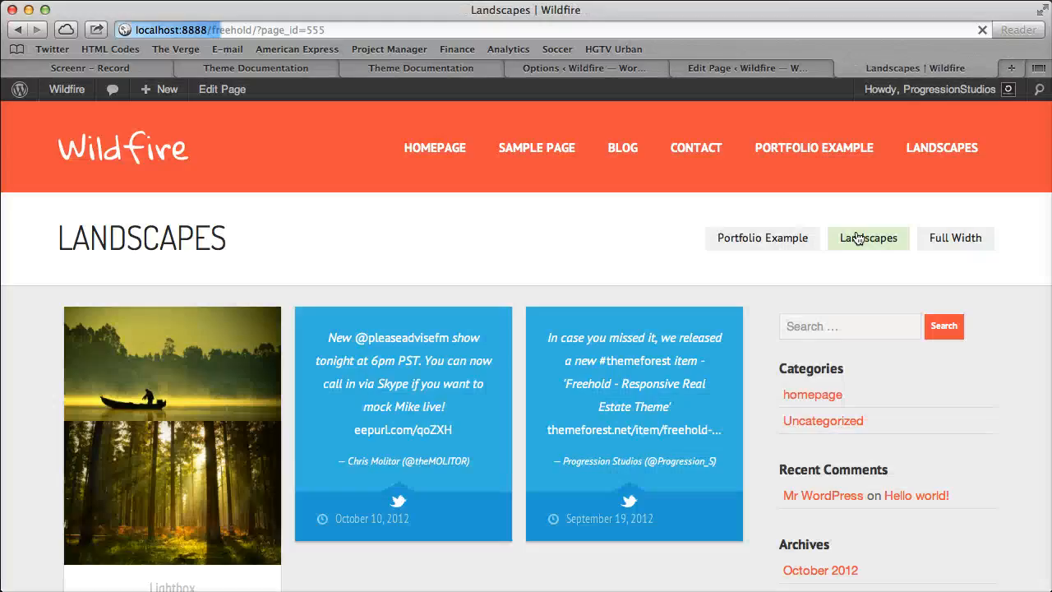
click(956, 238)
click(794, 239)
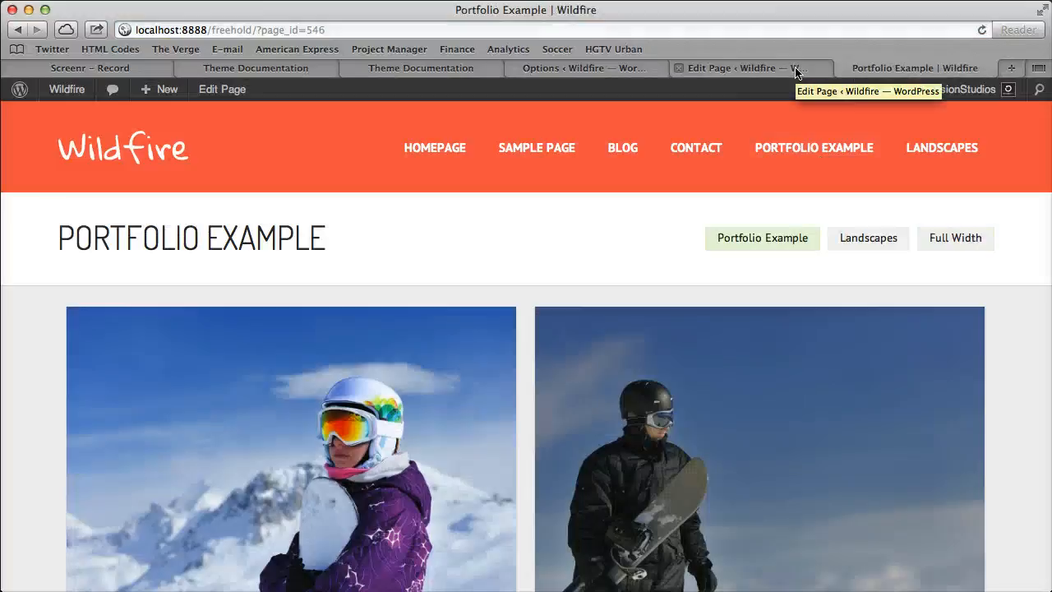
click(940, 238)
click(863, 237)
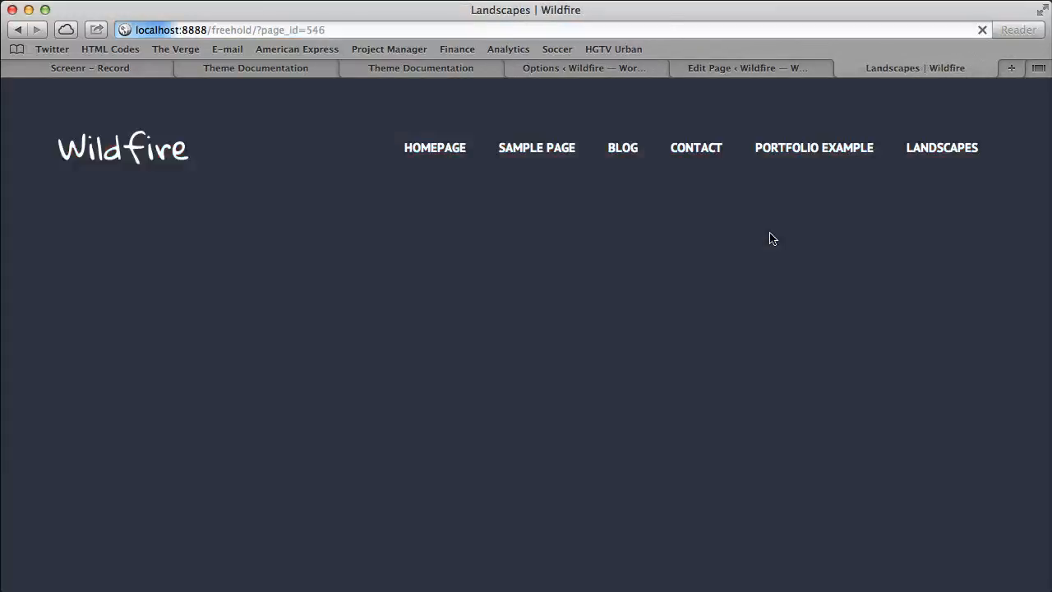
click(769, 237)
click(763, 69)
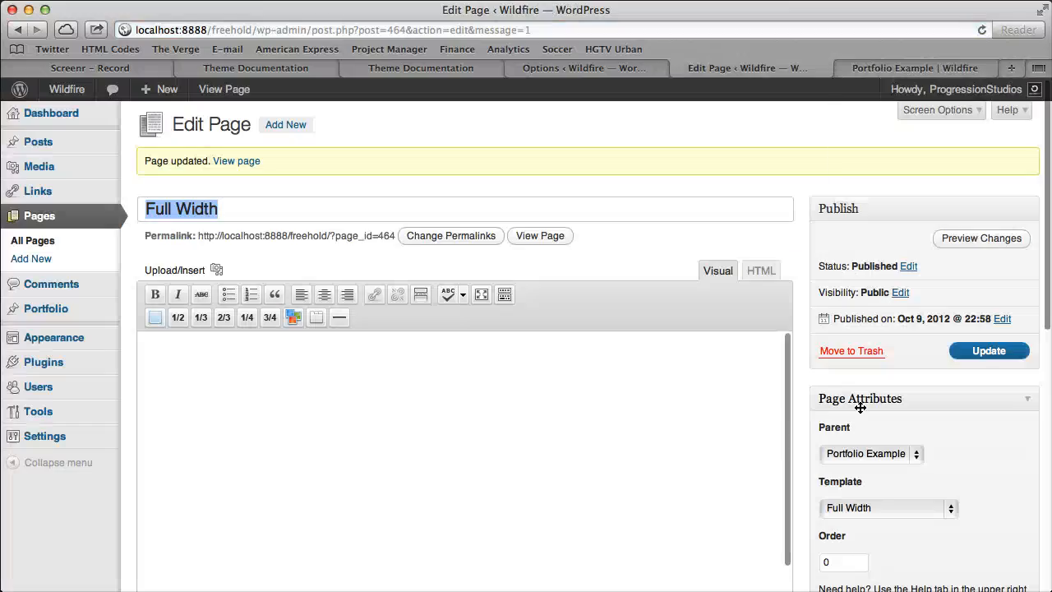
Reopen the Full Width page for editing, set its parent to (no parent), and update the page.
click(76, 245)
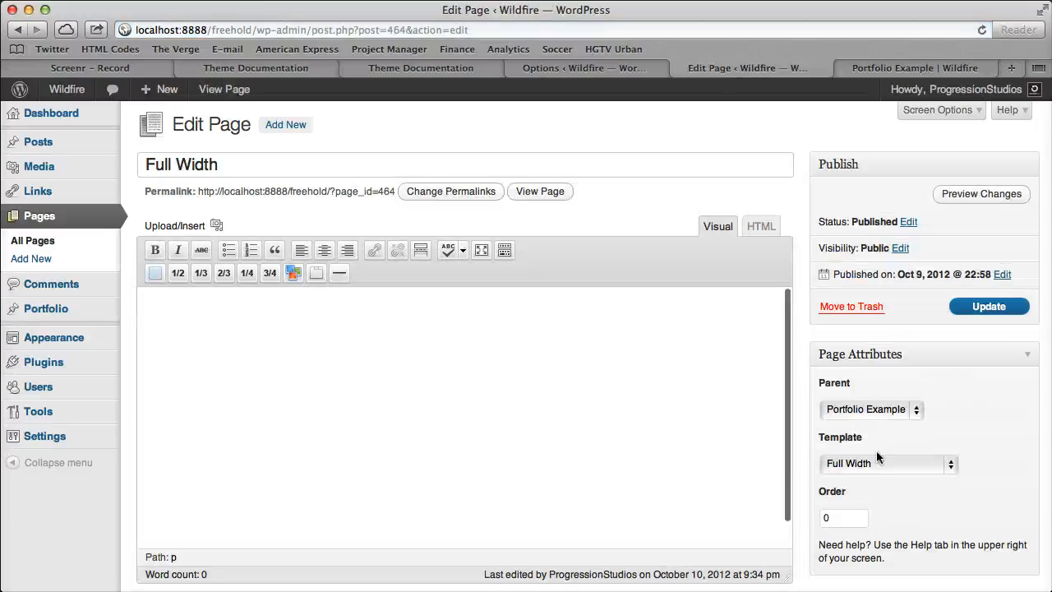
click(904, 410)
click(879, 364)
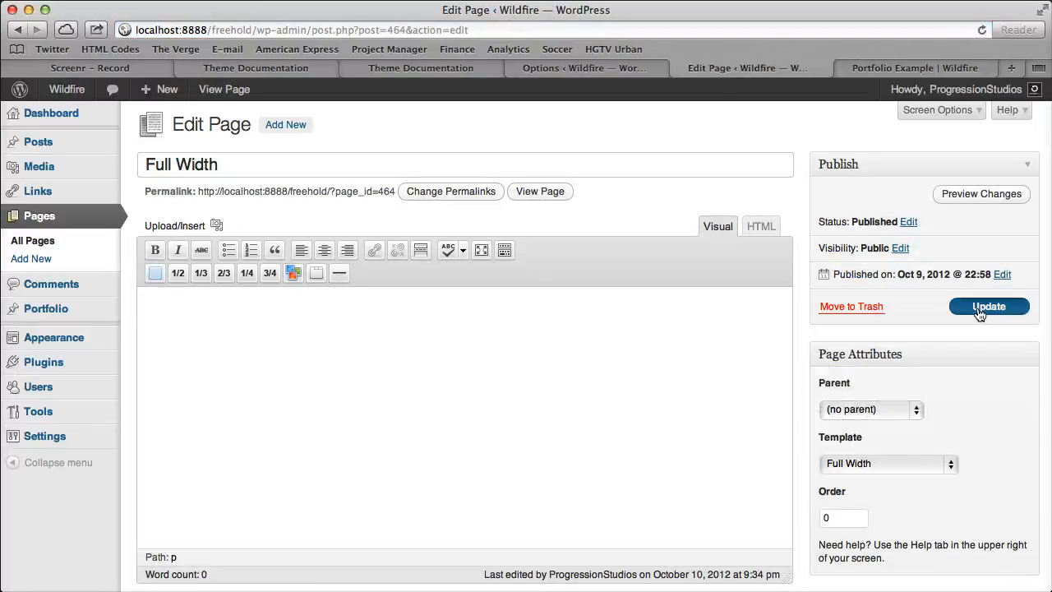
click(989, 306)
Reload the Portfolio Example page and test its Portfolio Example and Landscapes child page links, ending on Landscapes.
click(945, 66)
click(982, 29)
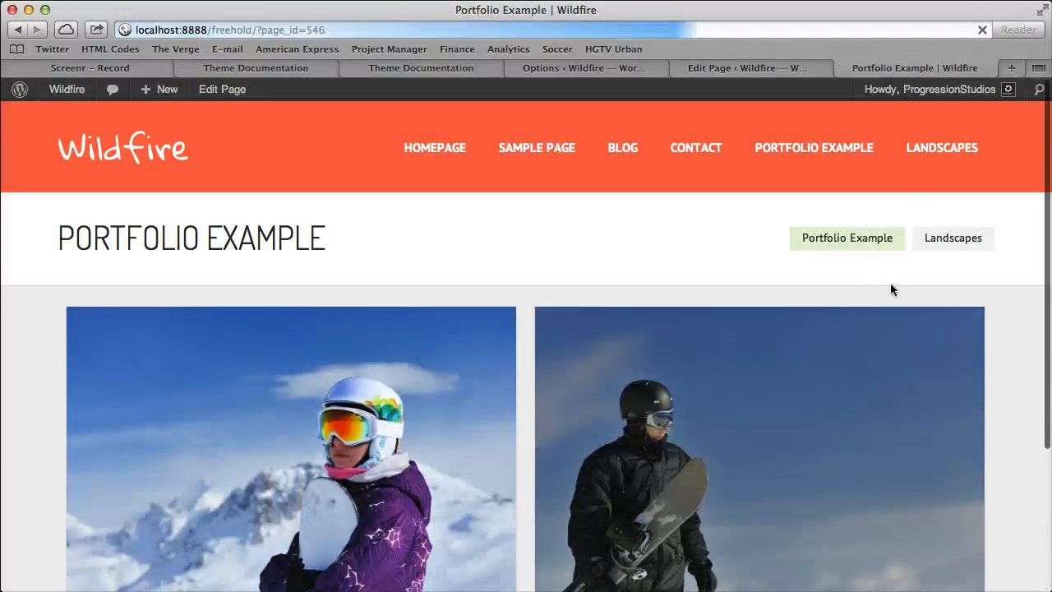
click(942, 238)
click(883, 238)
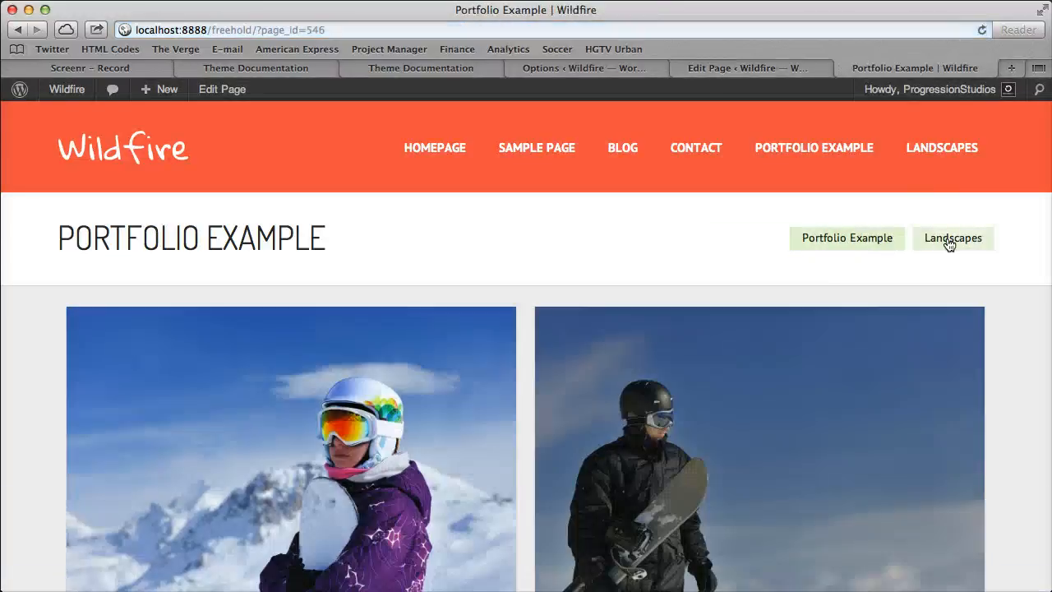
click(949, 240)
Open the Landscapes page for editing and review its parent page choices, keeping Portfolio Example.
click(221, 89)
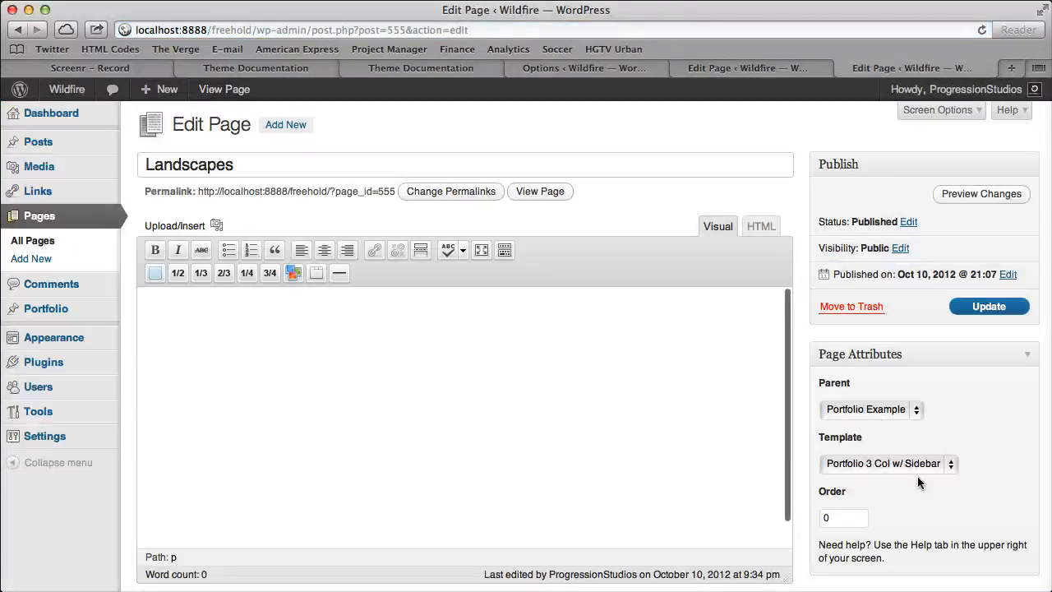
click(836, 409)
click(976, 406)
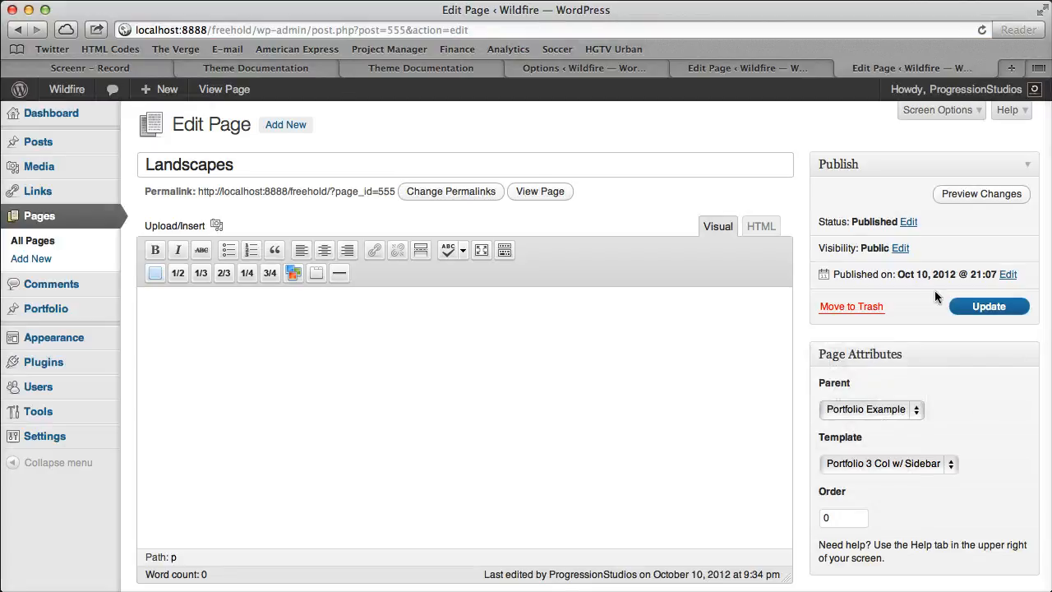
Visit the live site, open Portfolio Example from the site navigation, and follow its child page link to Landscapes.
mouse_move(76, 92)
click(70, 112)
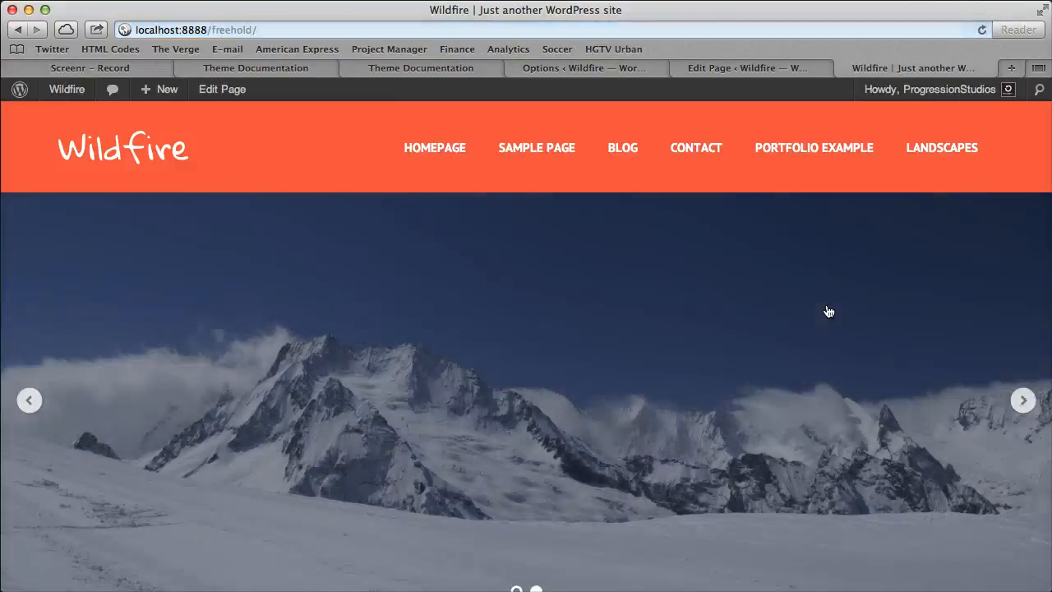
click(798, 146)
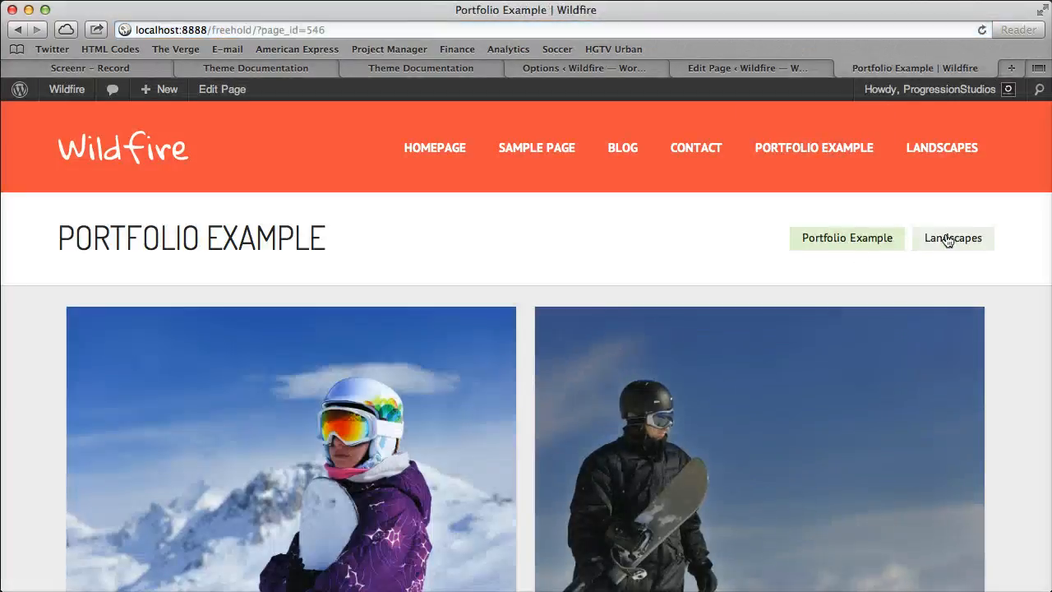
click(970, 238)
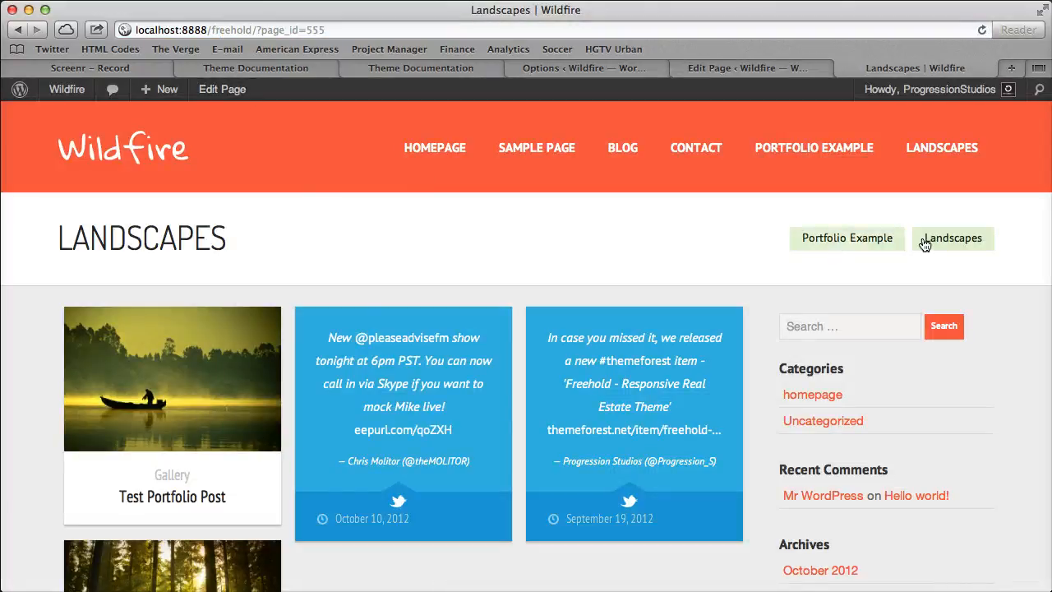
Open the Landscapes page for editing and examine its Order attribute.
click(222, 89)
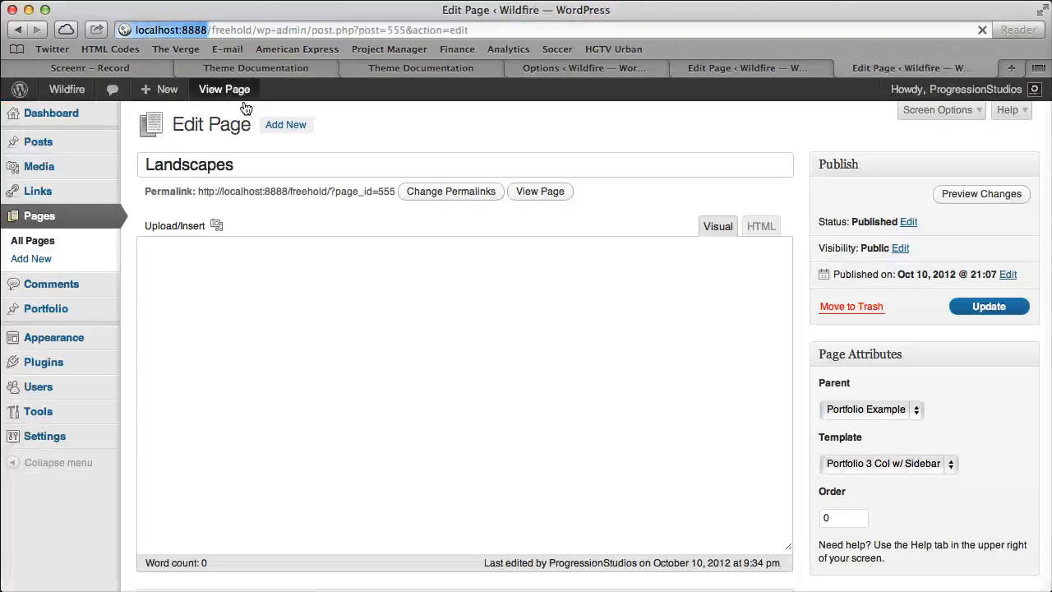
drag(838, 519, 792, 516)
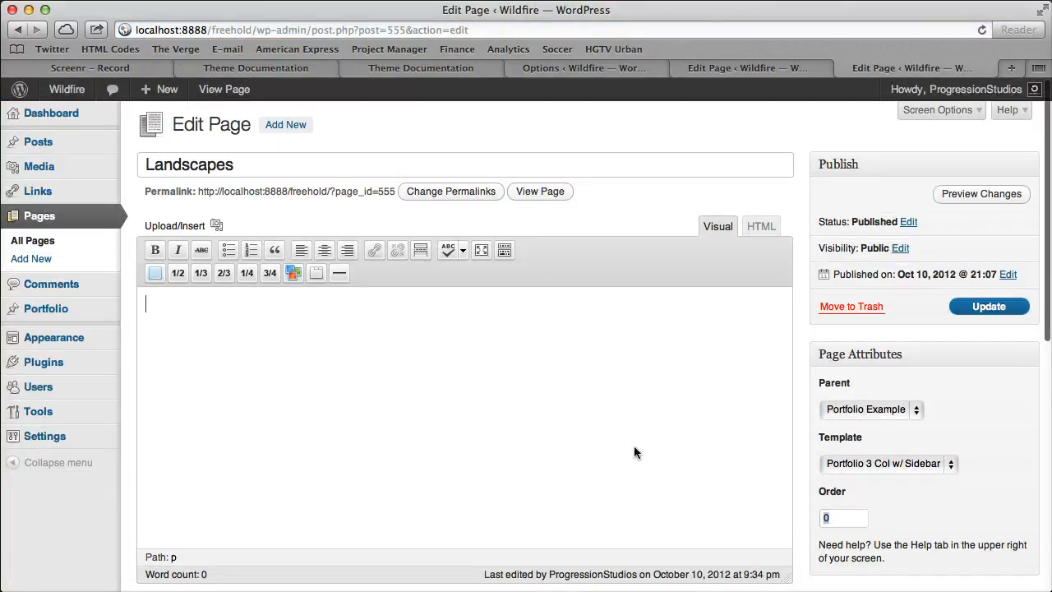
click(856, 516)
Return to the live site, open Landscapes, and alternate between the Portfolio Example and Landscapes child page links, ending on Landscapes.
click(91, 90)
click(924, 156)
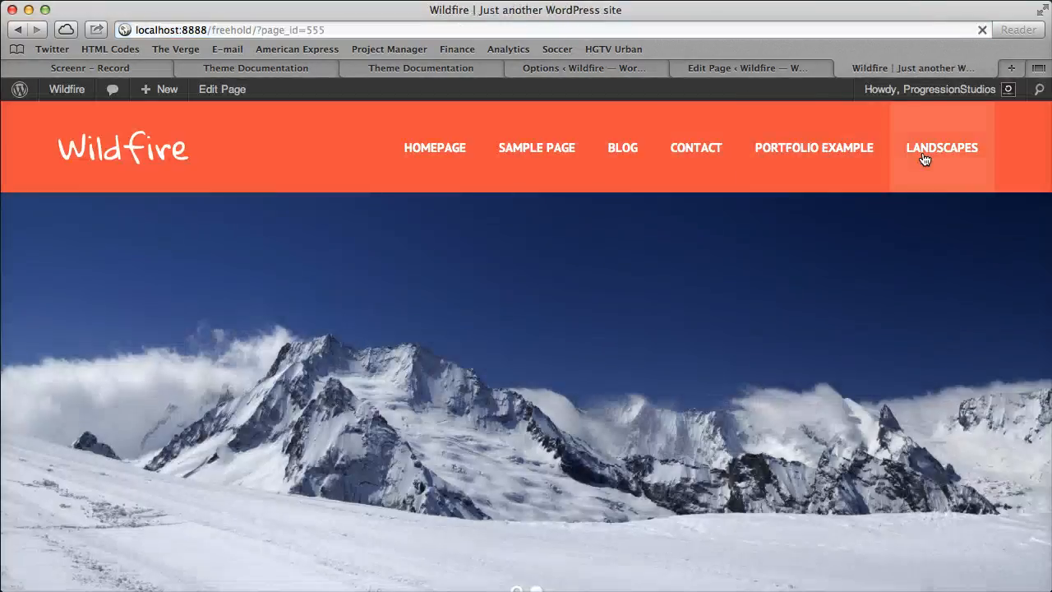
click(855, 238)
click(963, 243)
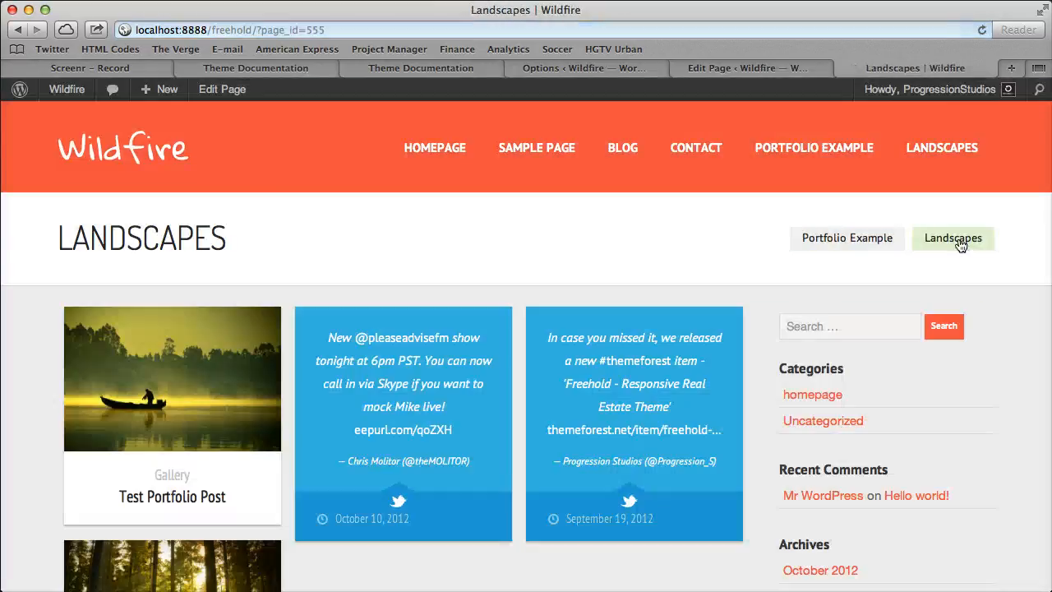
click(859, 245)
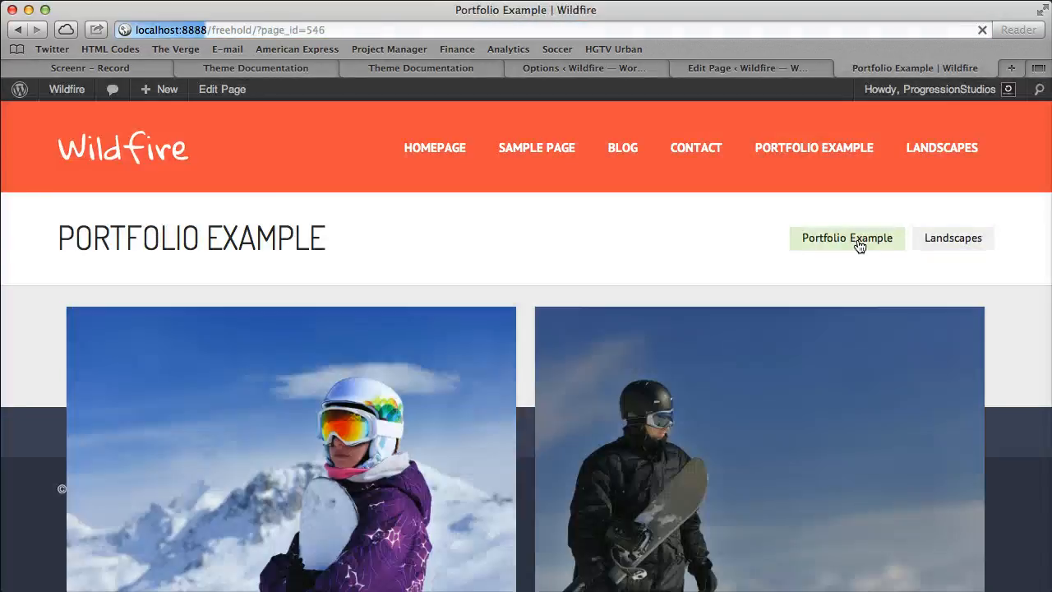
click(954, 243)
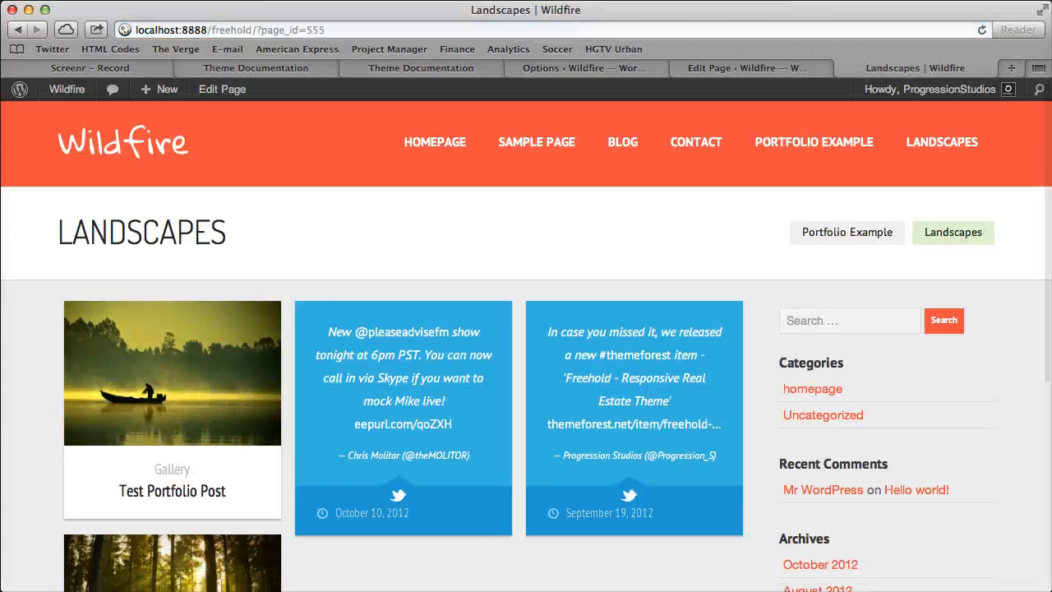